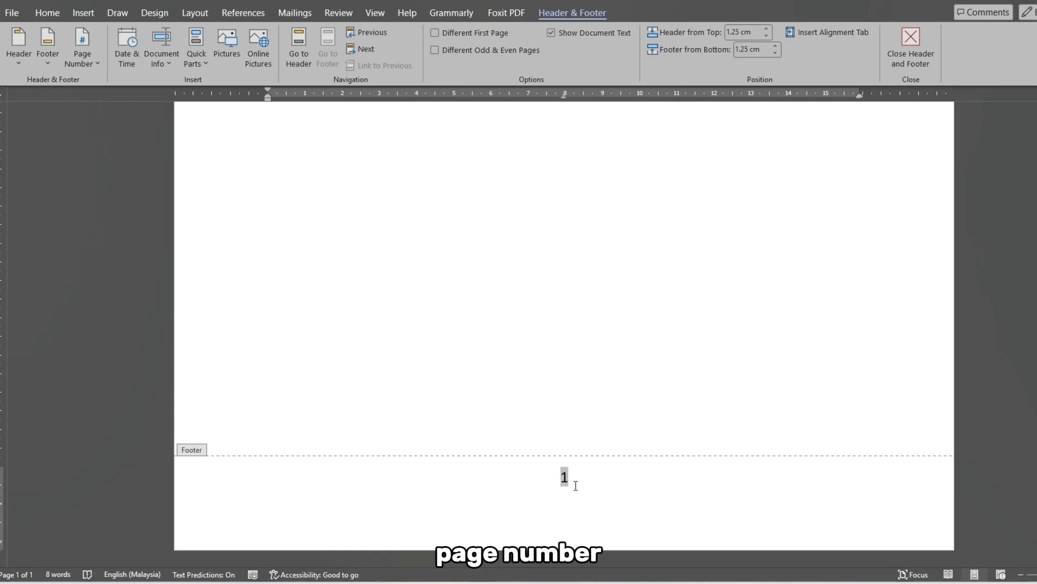
- Review the table of contents entries and their page numbers in the thesis document
{"action": "double_click", "coordinate": [568, 439]}
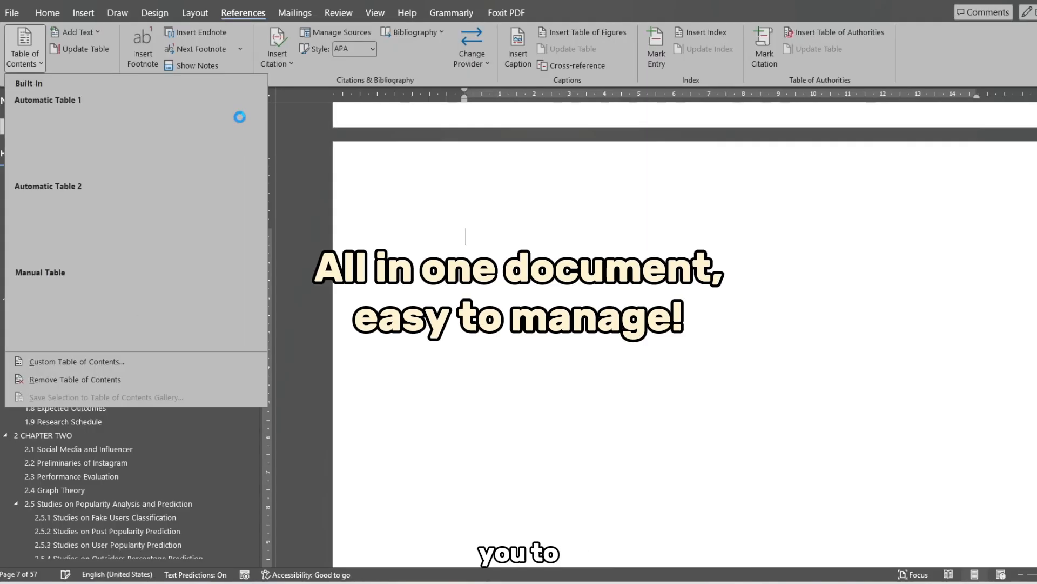
{"action": "left_click", "coordinate": [55, 154]}
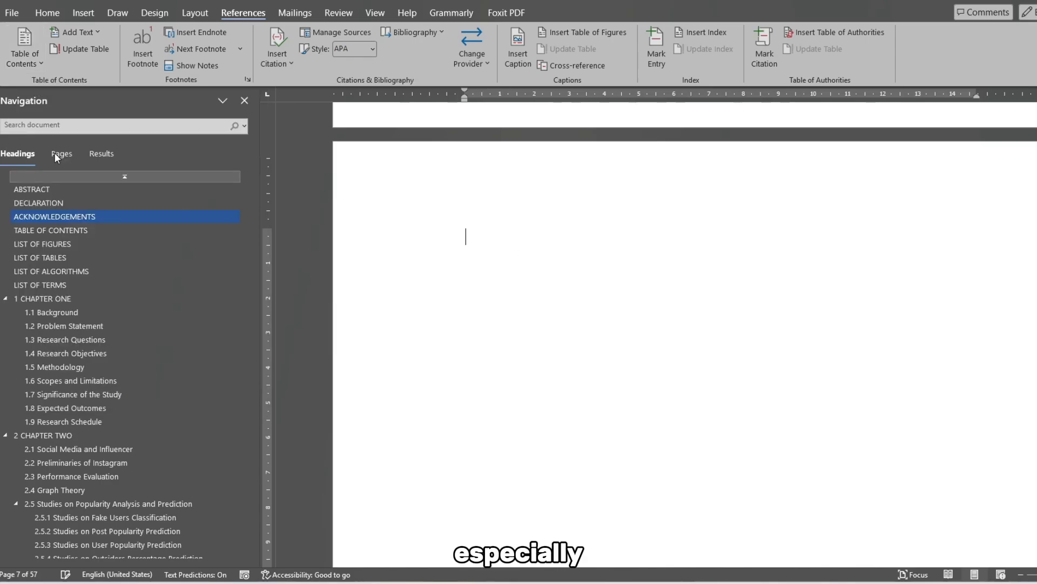
{"action": "scroll", "coordinate": [580, 284], "scroll_direction": "up", "scroll_amount": 15}
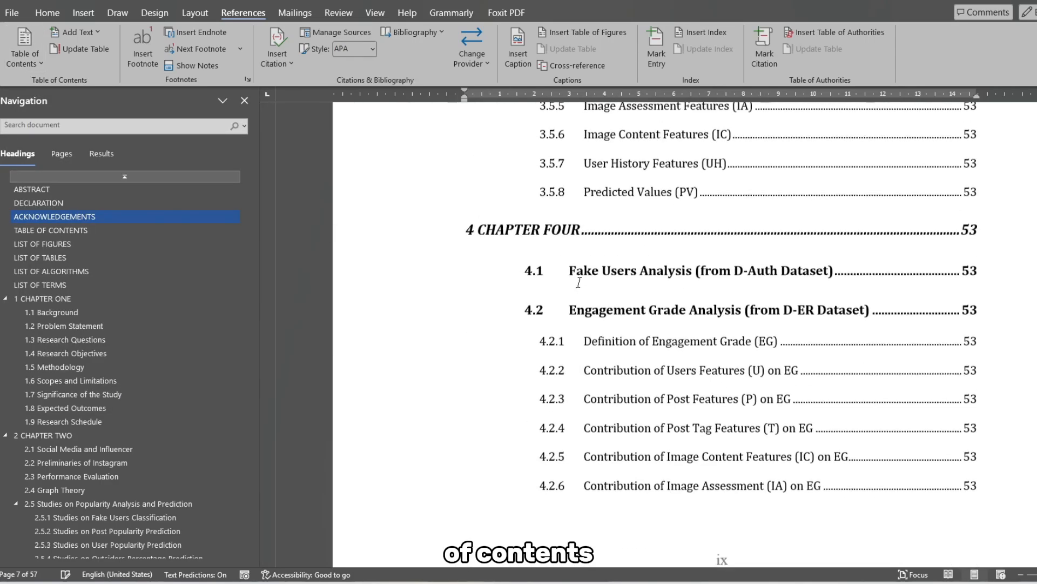
{"action": "scroll", "coordinate": [579, 285], "scroll_direction": "up", "scroll_amount": 15}
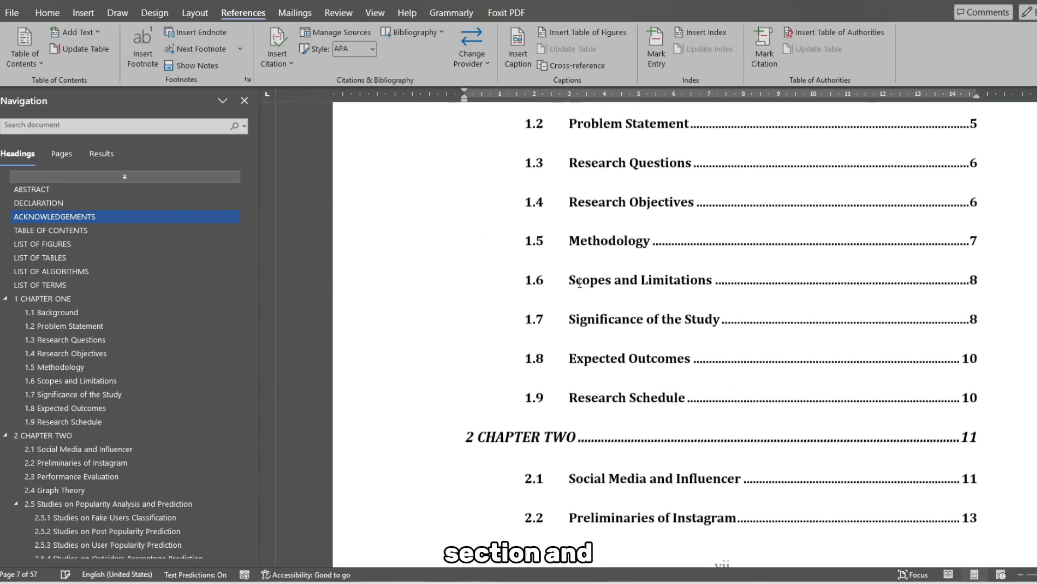
{"action": "scroll", "coordinate": [578, 282], "scroll_direction": "up", "scroll_amount": 3}
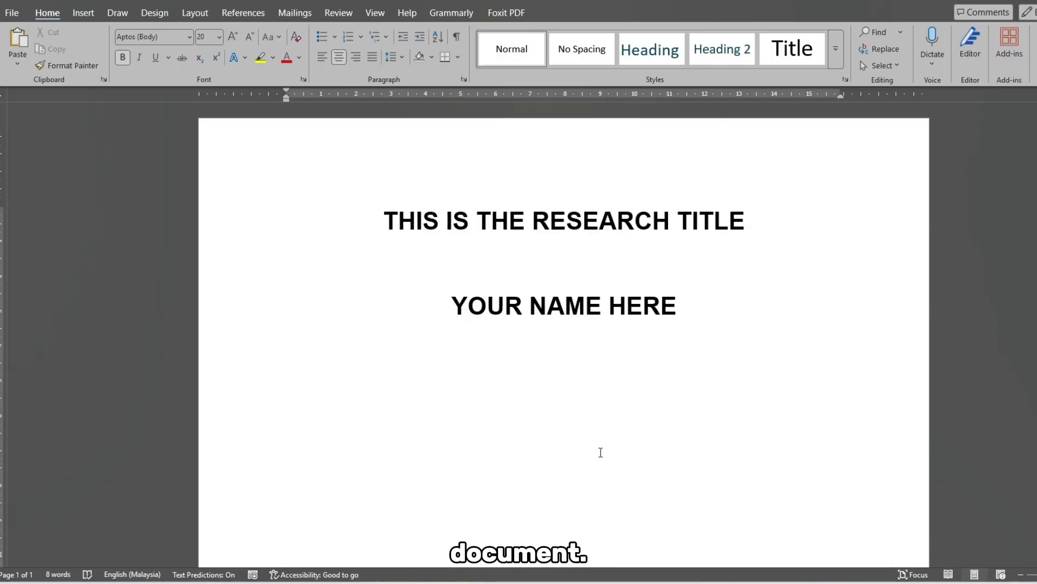
{"action": "scroll", "coordinate": [615, 433], "scroll_direction": "down", "scroll_amount": 5}
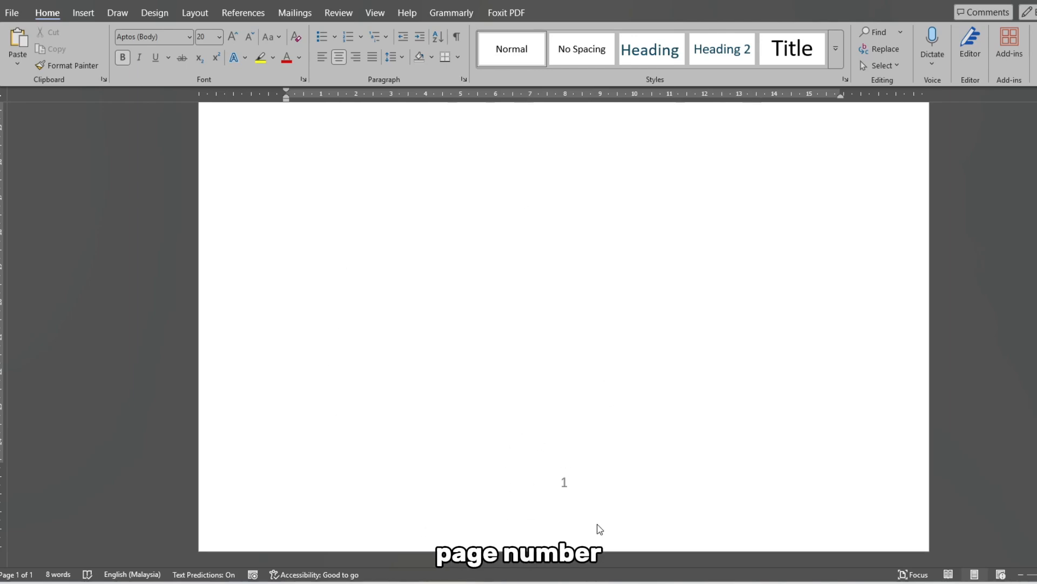
- Insert a Next Page section break after the "YOUR NAME HERE" line on the cover page
{"action": "scroll", "coordinate": [597, 528], "scroll_direction": "up", "scroll_amount": 10}
{"action": "scroll", "coordinate": [652, 239], "scroll_direction": "down", "scroll_amount": 1}
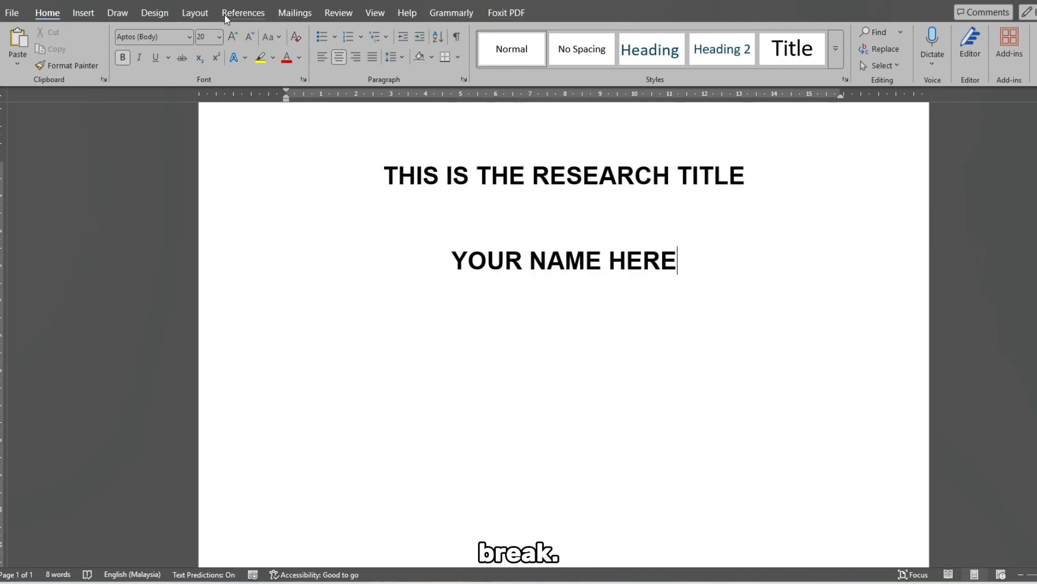
{"action": "left_click", "coordinate": [194, 12]}
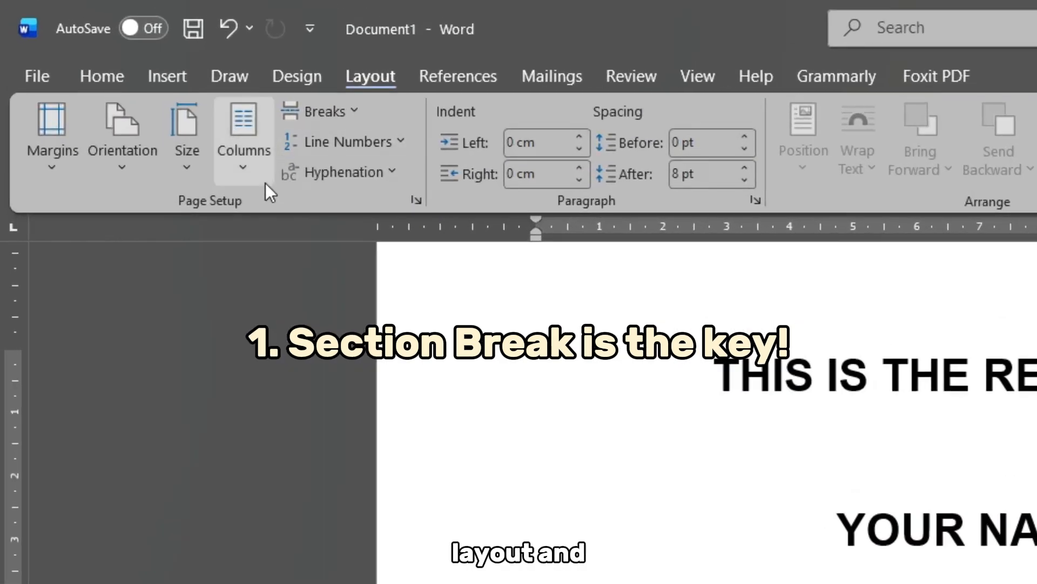
{"action": "left_click", "coordinate": [210, 59]}
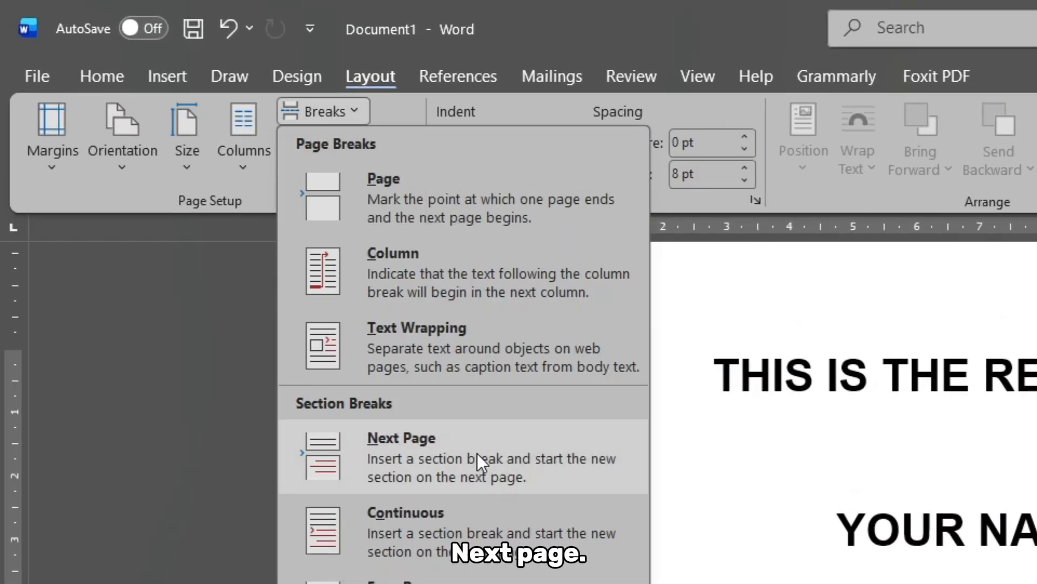
{"action": "left_click", "coordinate": [880, 349]}
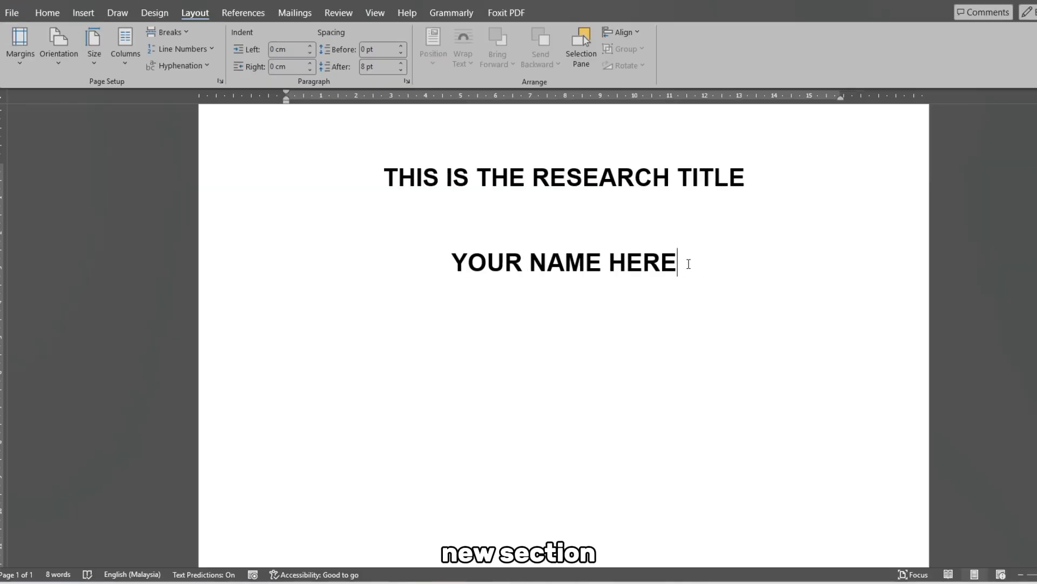
{"action": "left_click", "coordinate": [170, 33]}
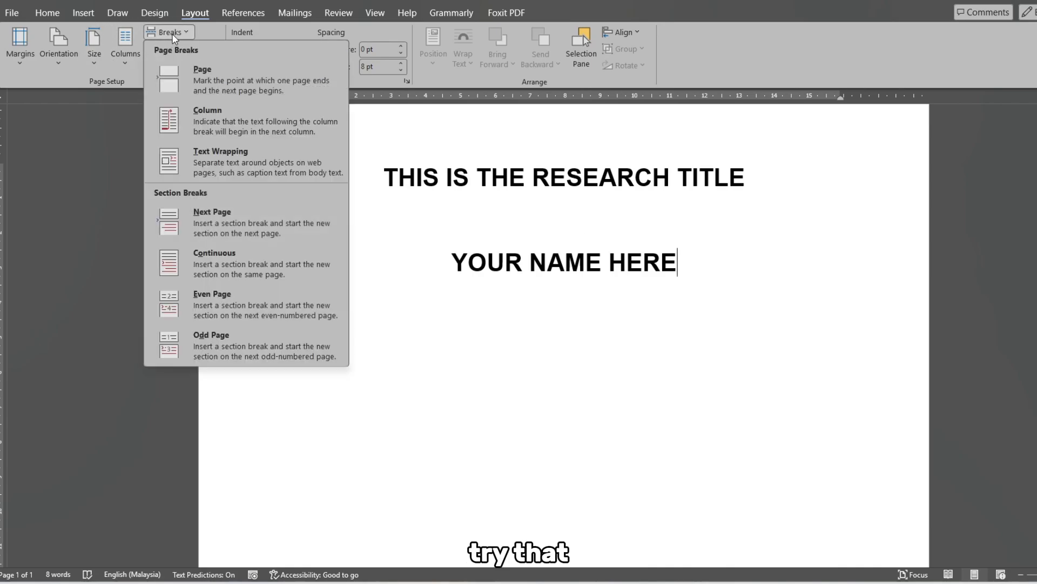
{"action": "left_click", "coordinate": [314, 221]}
{"action": "scroll", "coordinate": [644, 381], "scroll_direction": "down", "scroll_amount": 2}
{"action": "scroll", "coordinate": [644, 381], "scroll_direction": "down", "scroll_amount": 3}
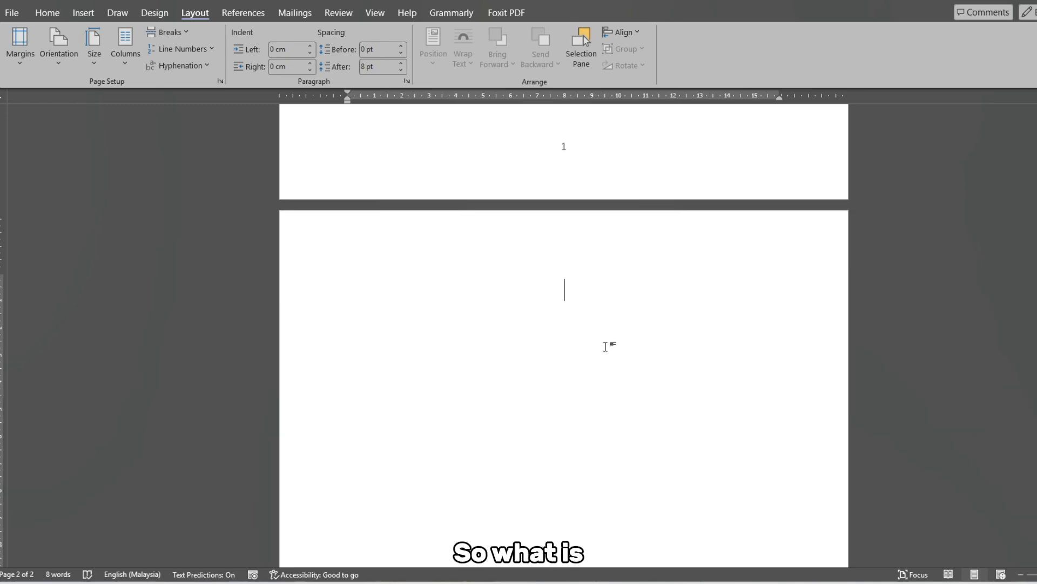
- Open the cover page's footer for editing
{"action": "scroll", "coordinate": [576, 315], "scroll_direction": "down", "scroll_amount": 8}
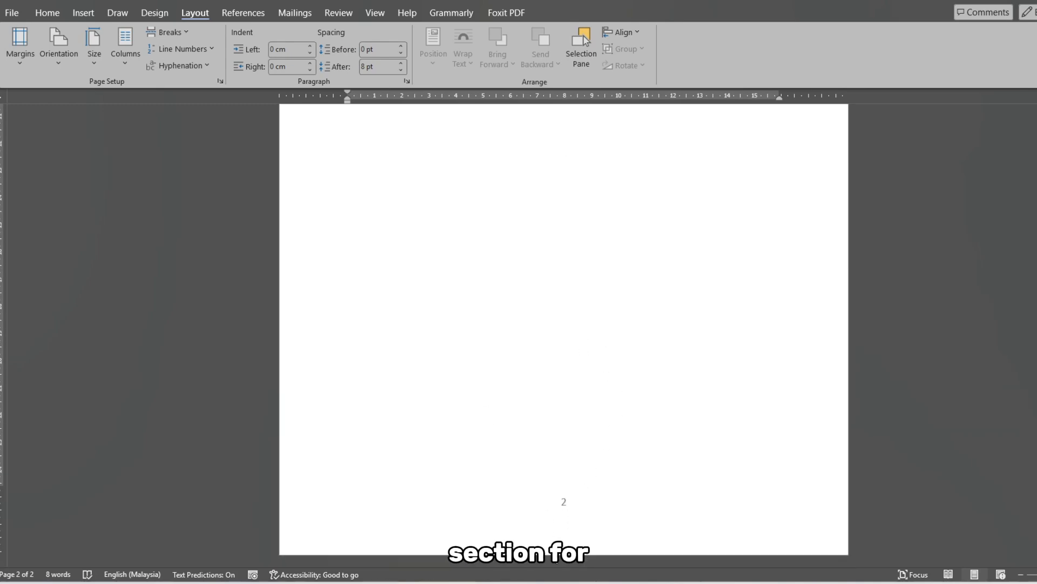
{"action": "scroll", "coordinate": [475, 400], "scroll_direction": "up", "scroll_amount": 8}
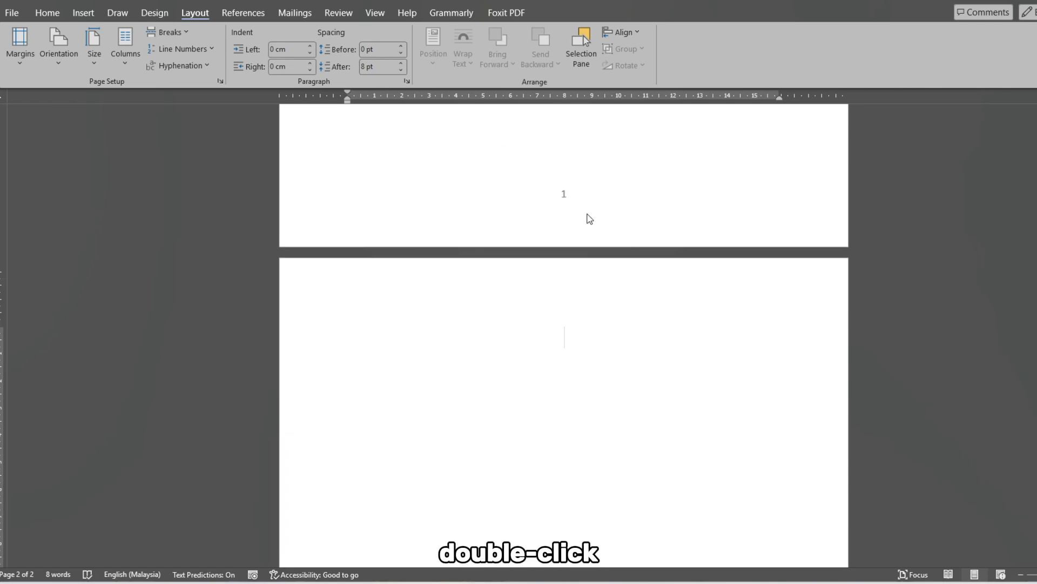
{"action": "double_click", "coordinate": [580, 216]}
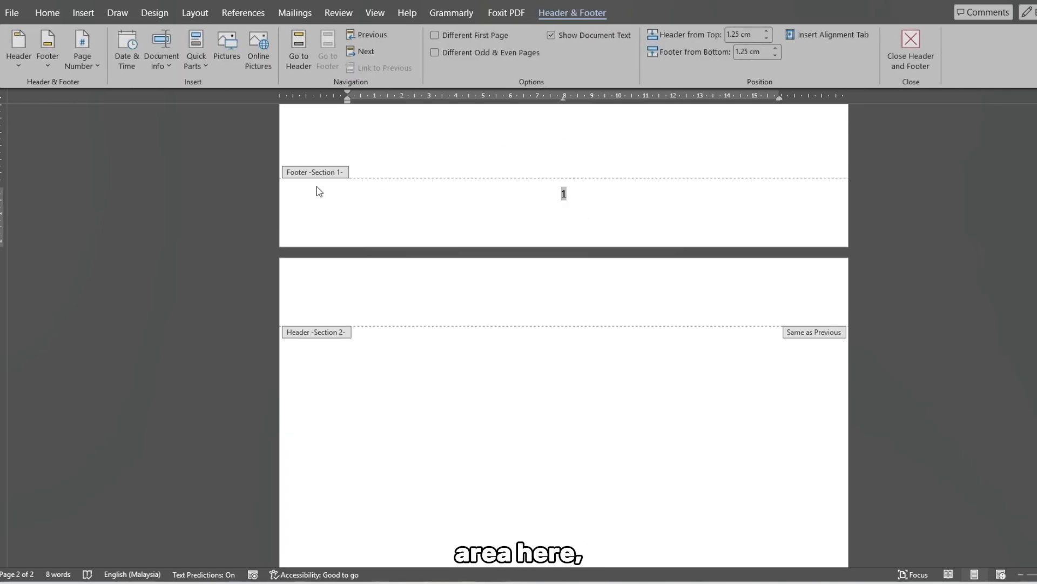
- Examine the section labels on the headers and footers of the cover page and the second page
{"action": "scroll", "coordinate": [349, 345], "scroll_direction": "down", "scroll_amount": 2}
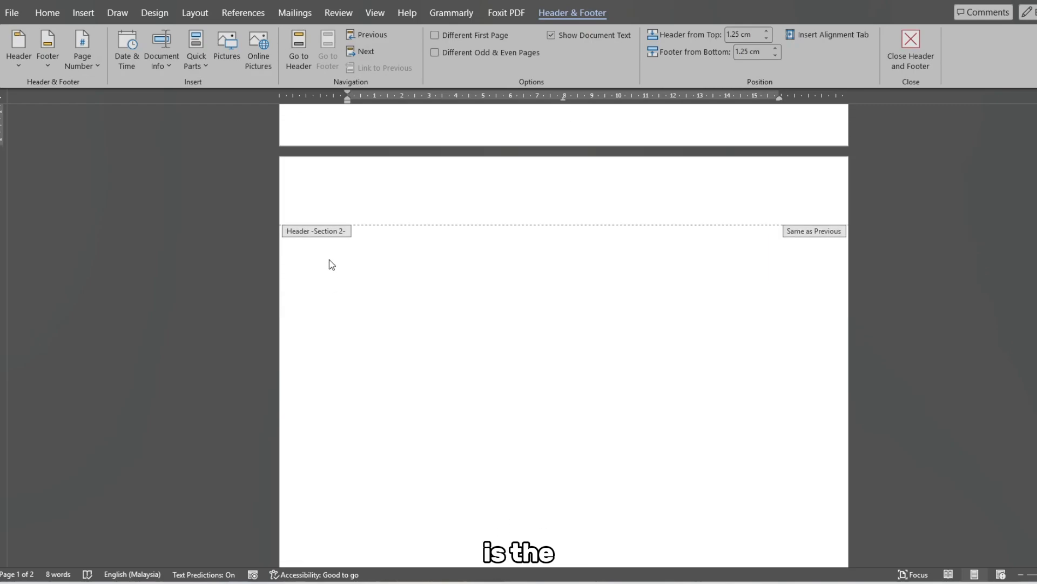
{"action": "scroll", "coordinate": [326, 244], "scroll_direction": "up", "scroll_amount": 2}
{"action": "scroll", "coordinate": [326, 244], "scroll_direction": "up", "scroll_amount": 4, "text": "ctrl"}
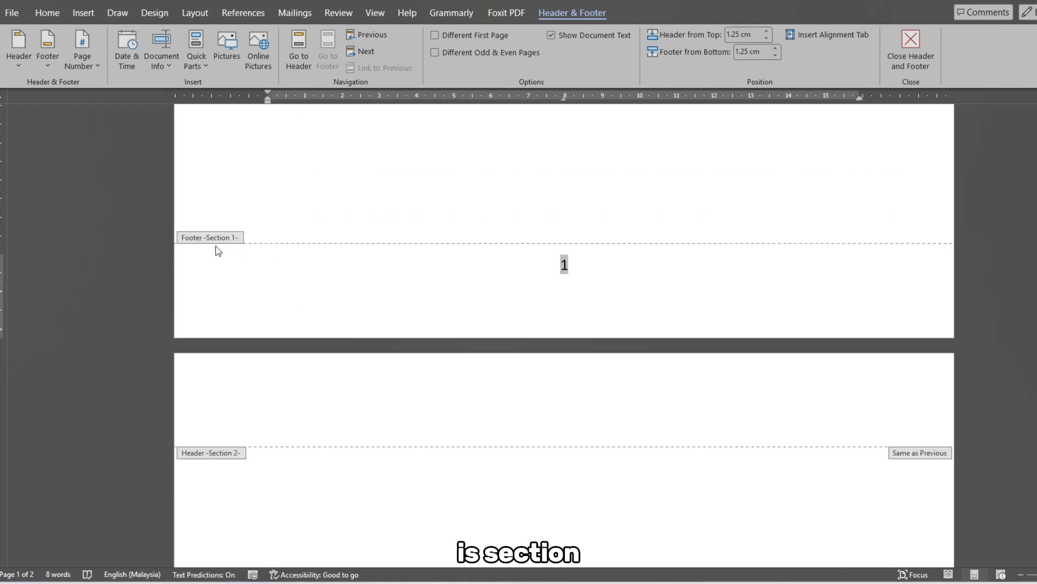
{"action": "scroll", "coordinate": [266, 289], "scroll_direction": "down", "scroll_amount": 10}
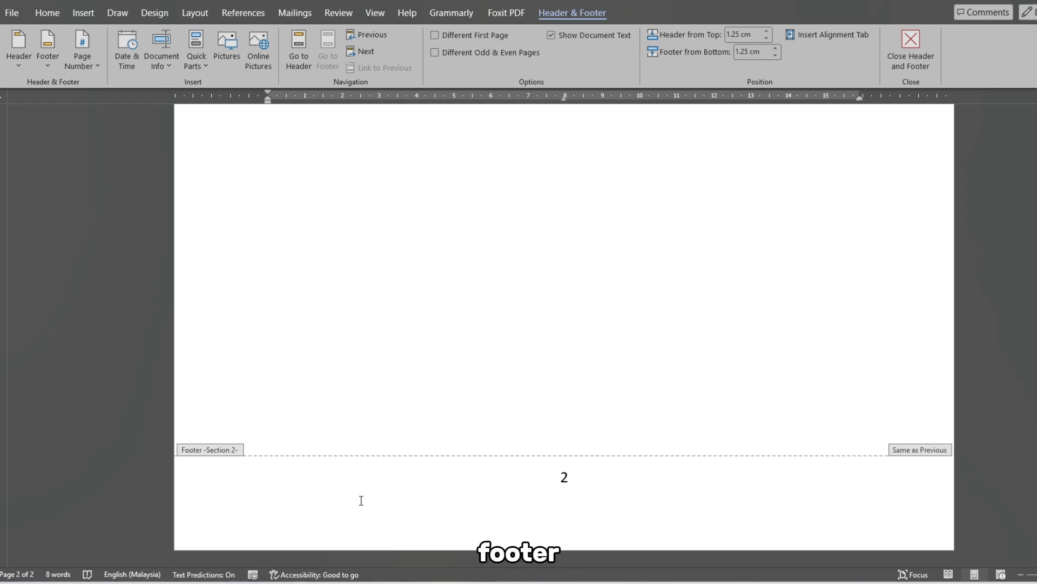
{"action": "scroll", "coordinate": [504, 422], "scroll_direction": "up", "scroll_amount": 3}
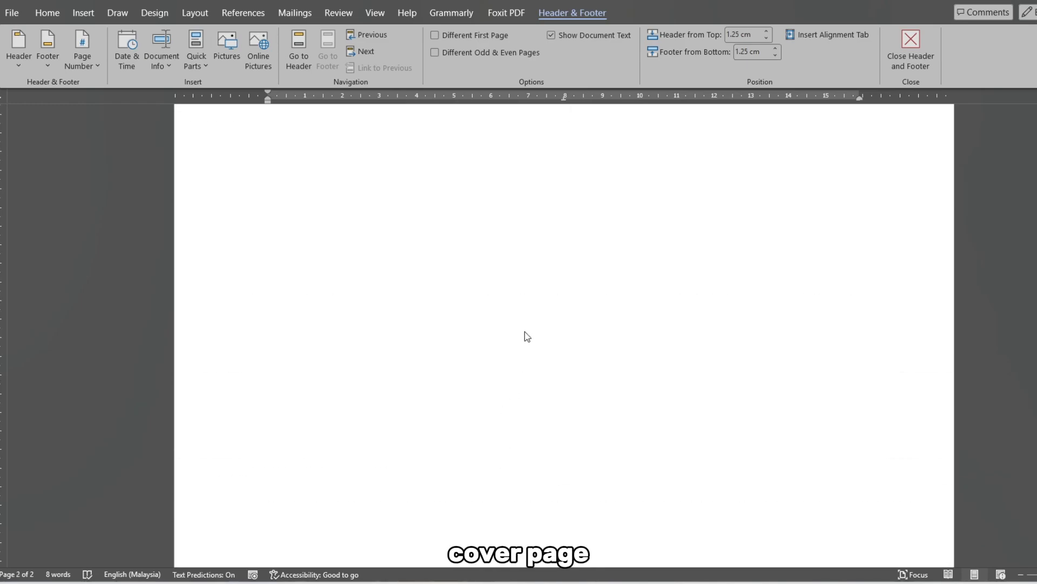
{"action": "scroll", "coordinate": [523, 336], "scroll_direction": "up", "scroll_amount": 5}
{"action": "scroll", "coordinate": [571, 289], "scroll_direction": "up", "scroll_amount": 9}
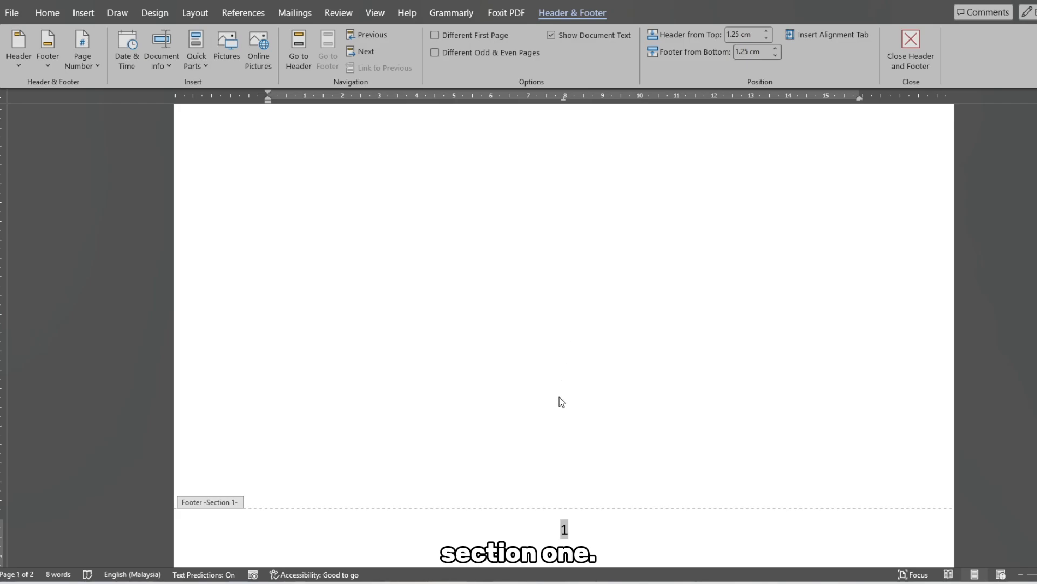
{"action": "scroll", "coordinate": [558, 400], "scroll_direction": "up", "scroll_amount": 6}
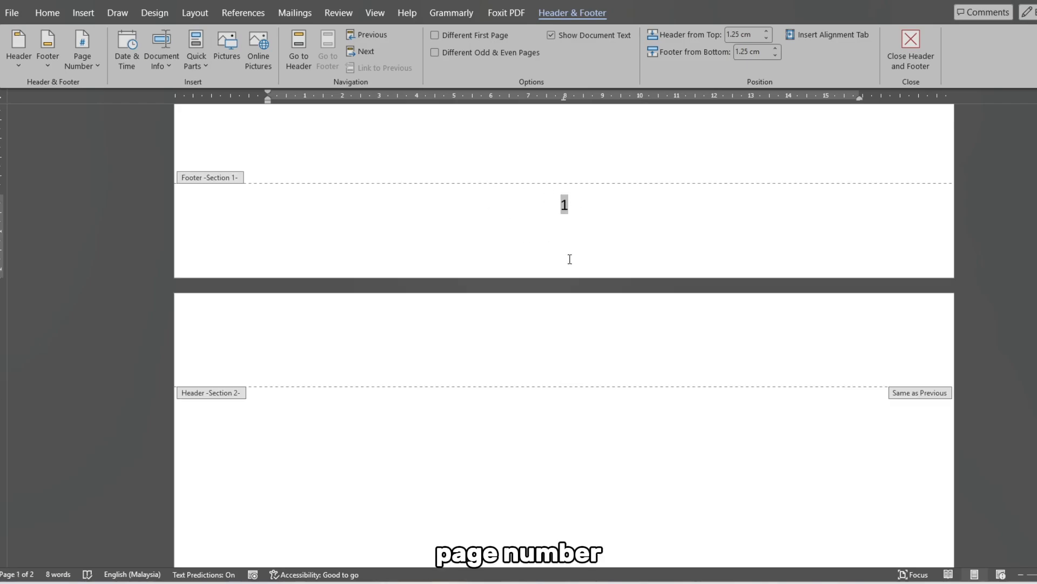
- Turn off Link to Previous for the Section 2 footer on the second page
{"action": "scroll", "coordinate": [570, 259], "scroll_direction": "down", "scroll_amount": 15}
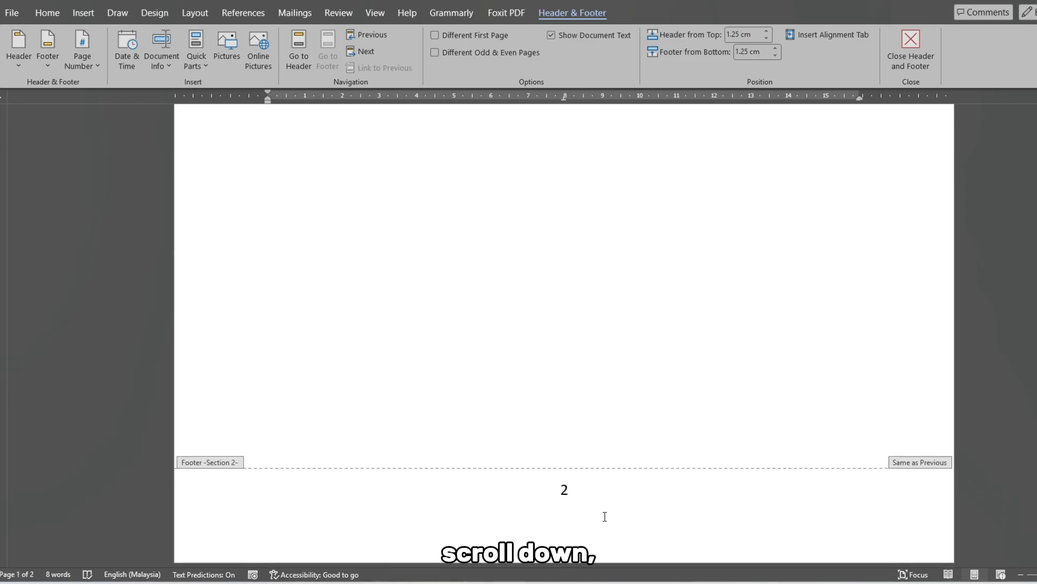
{"action": "left_click", "coordinate": [606, 516]}
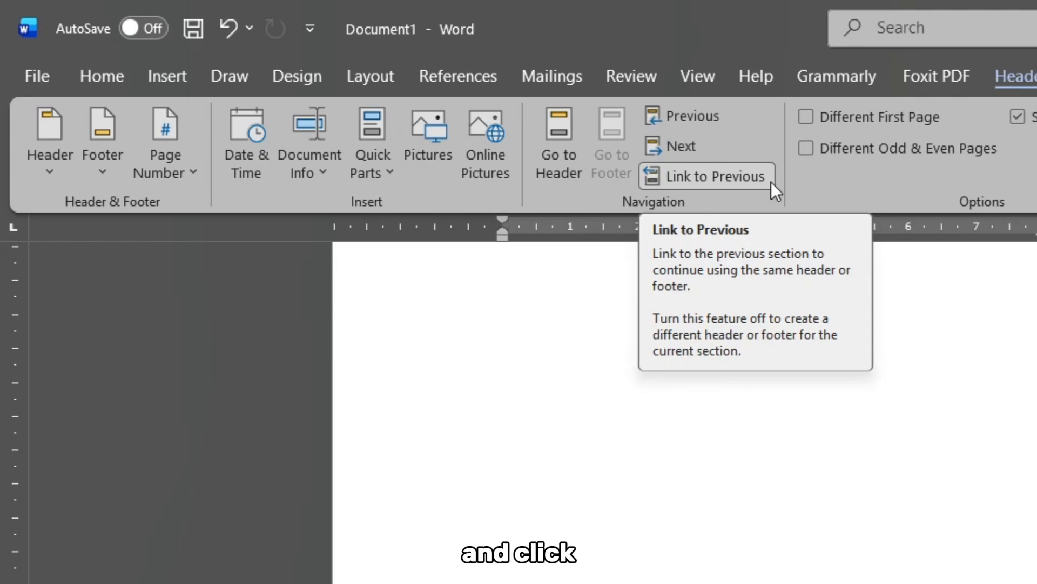
{"action": "left_click", "coordinate": [771, 182]}
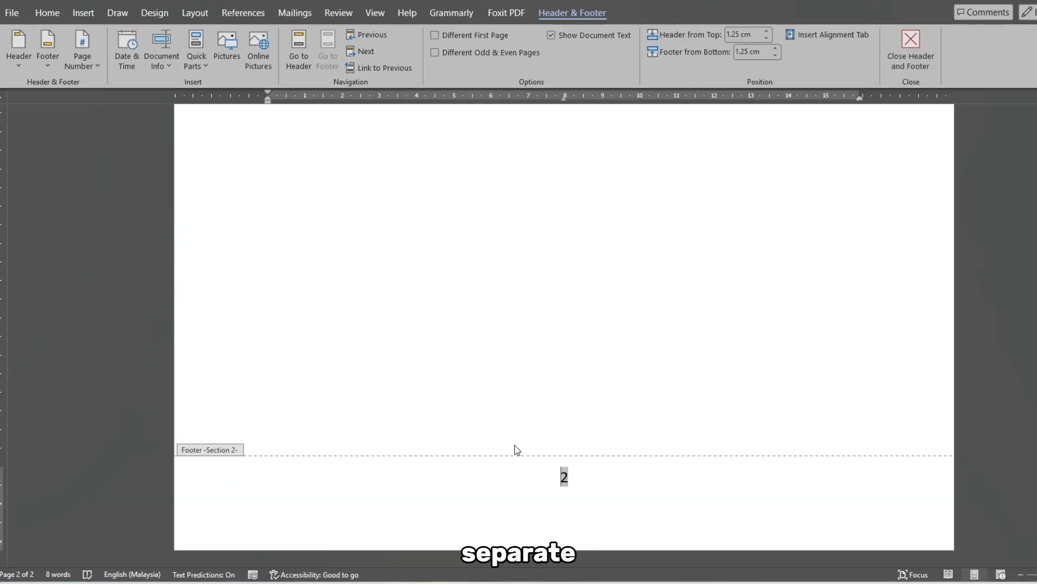
- Delete the page number from the cover page's Section 1 footer and return to the body text
{"action": "scroll", "coordinate": [549, 433], "scroll_direction": "up", "scroll_amount": 5}
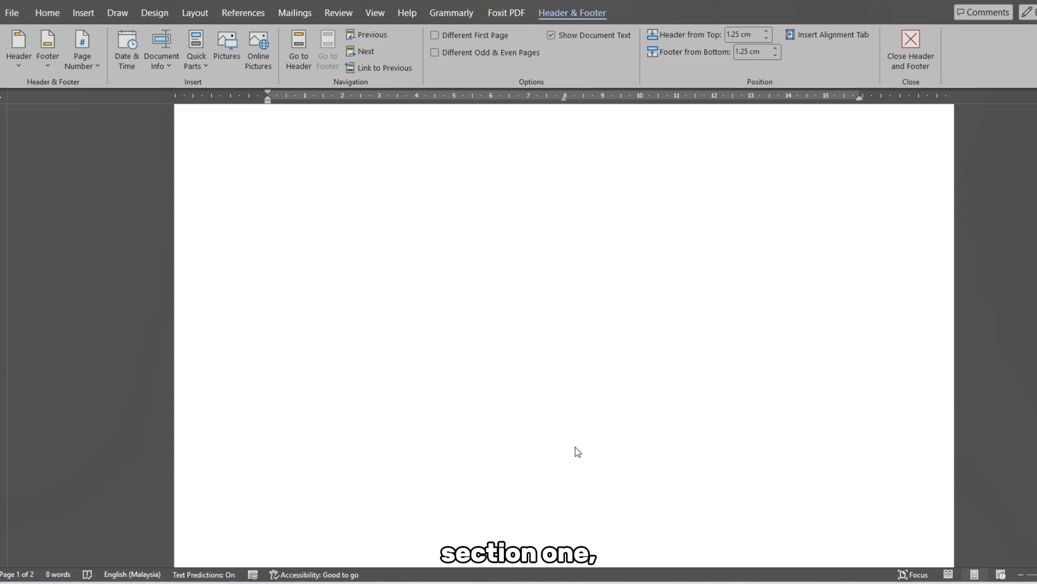
{"action": "scroll", "coordinate": [578, 451], "scroll_direction": "down", "scroll_amount": 3}
{"action": "left_click", "coordinate": [574, 377]}
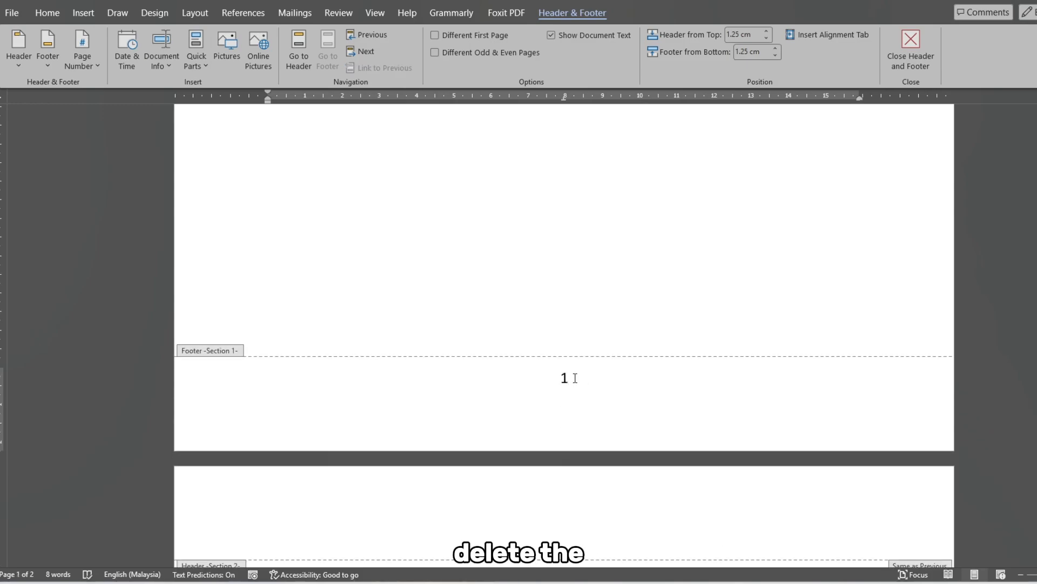
{"action": "double_click", "coordinate": [575, 378]}
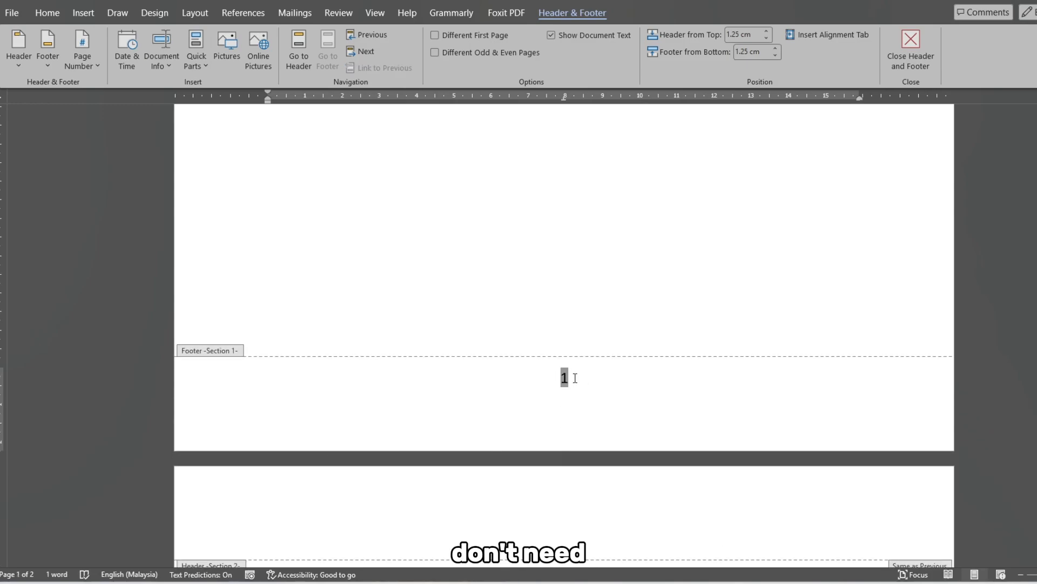
{"action": "key", "text": "Delete"}
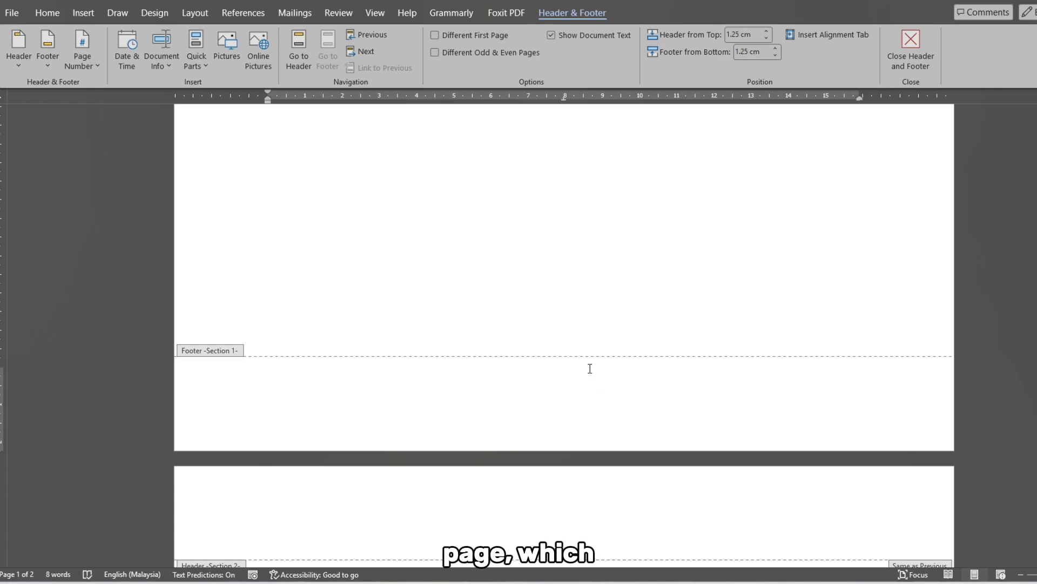
{"action": "double_click", "coordinate": [562, 306]}
{"action": "scroll", "coordinate": [540, 305], "scroll_direction": "up", "scroll_amount": 3}
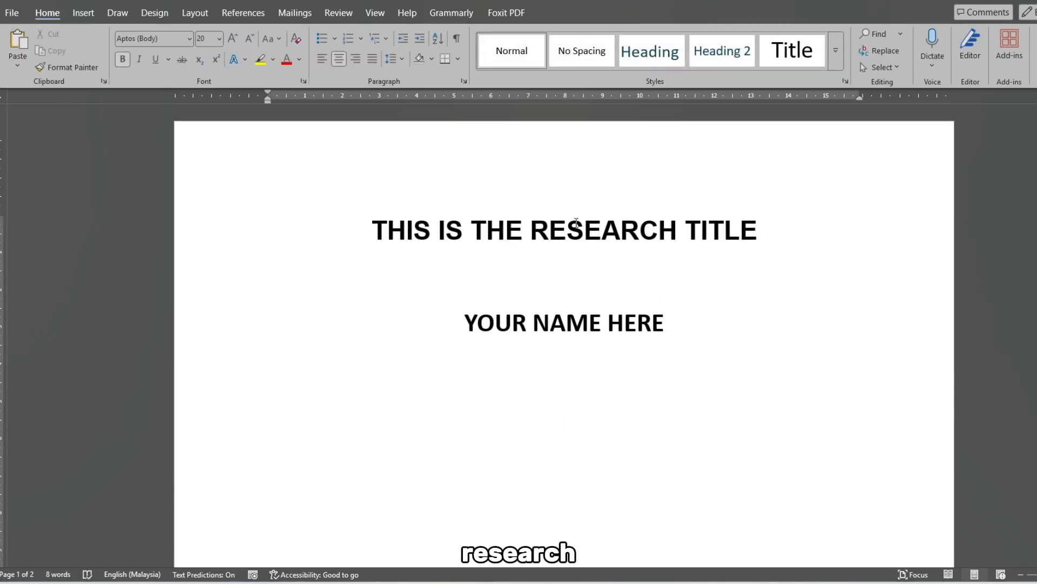
- Add the line "This is the table of contents" at the start of the second page
{"action": "scroll", "coordinate": [576, 226], "scroll_direction": "down", "scroll_amount": 10}
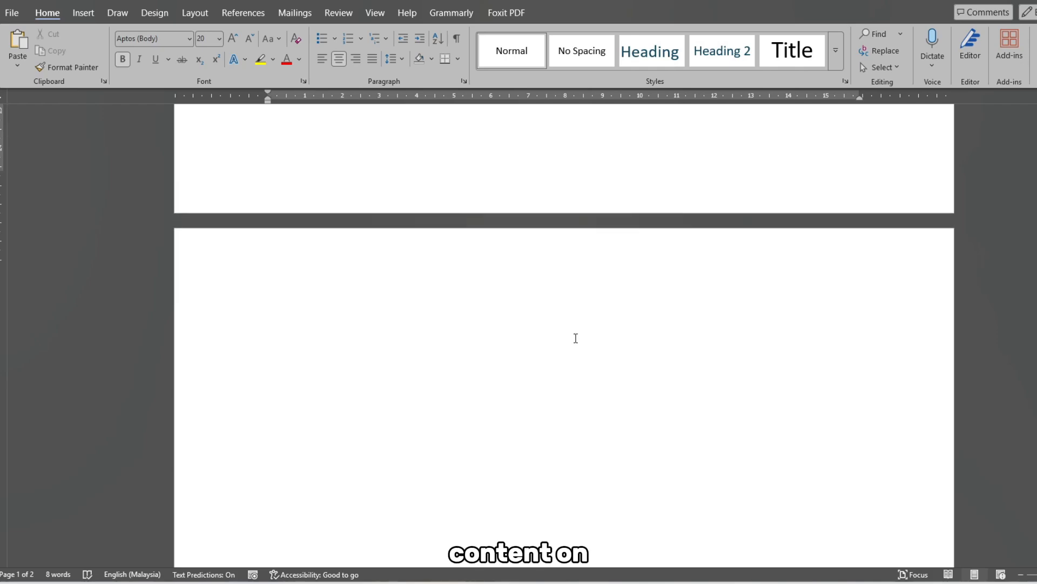
{"action": "scroll", "coordinate": [576, 338], "scroll_direction": "up", "scroll_amount": 1}
{"action": "left_click", "coordinate": [535, 359]}
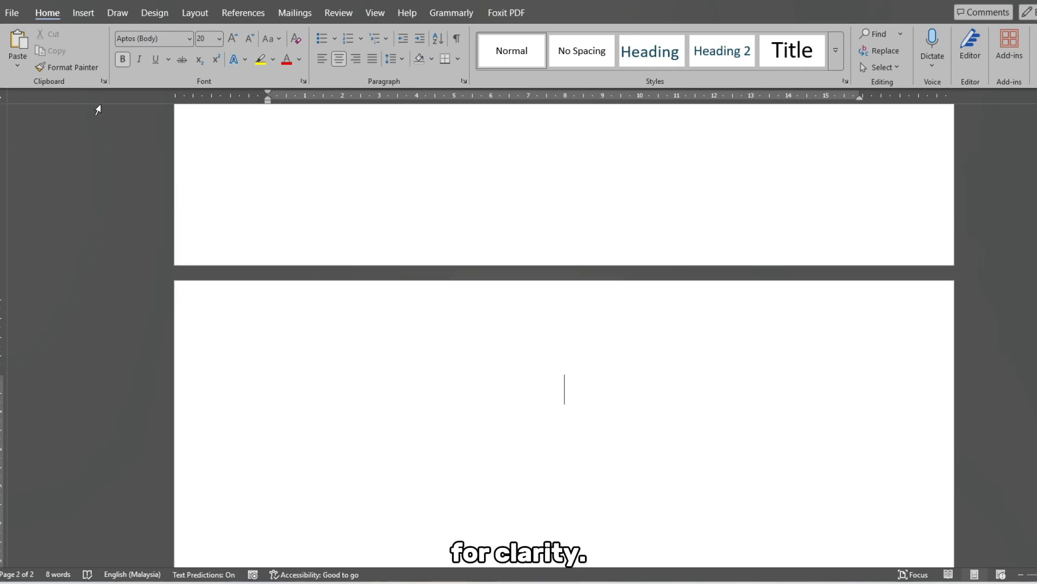
{"action": "type", "text": "This is the table of"}
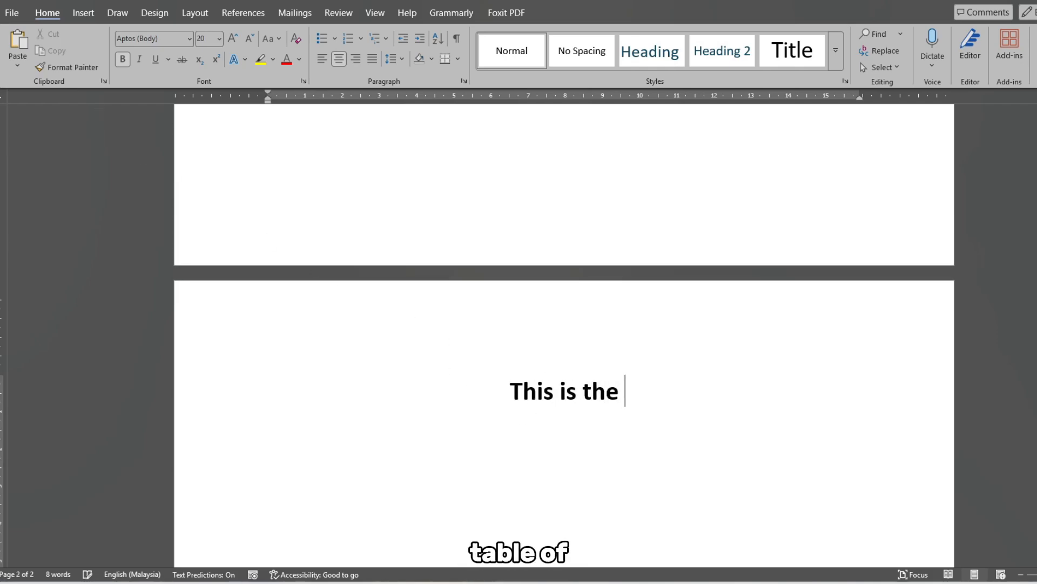
{"action": "type", "text": "conte"}
{"action": "key", "text": "Tab"}
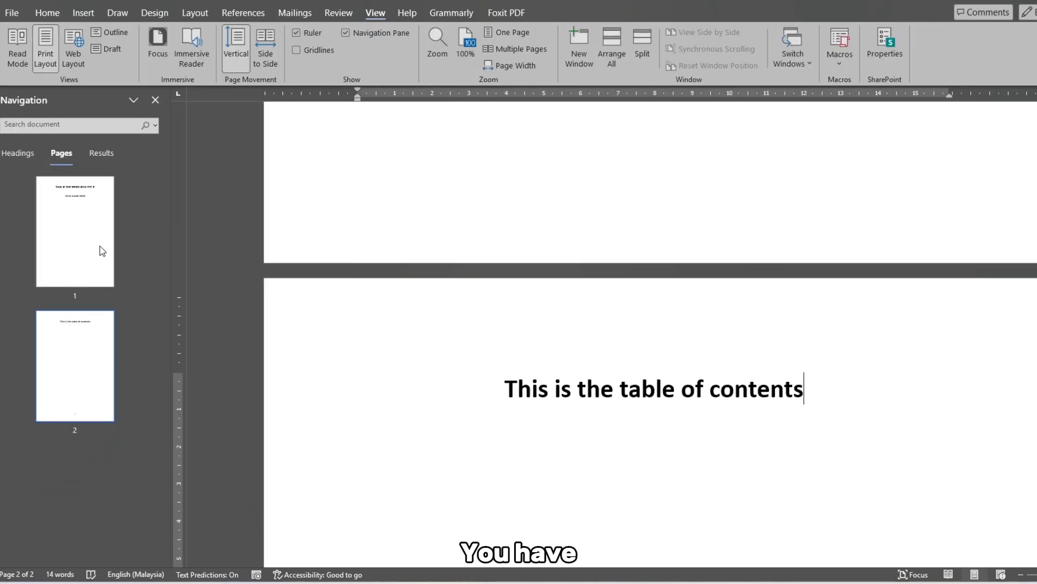
- Format the Section 2 footer's page numbers as i, ii, iii, starting at i, and return to the body text
{"action": "scroll", "coordinate": [868, 417], "scroll_direction": "down", "scroll_amount": 1}
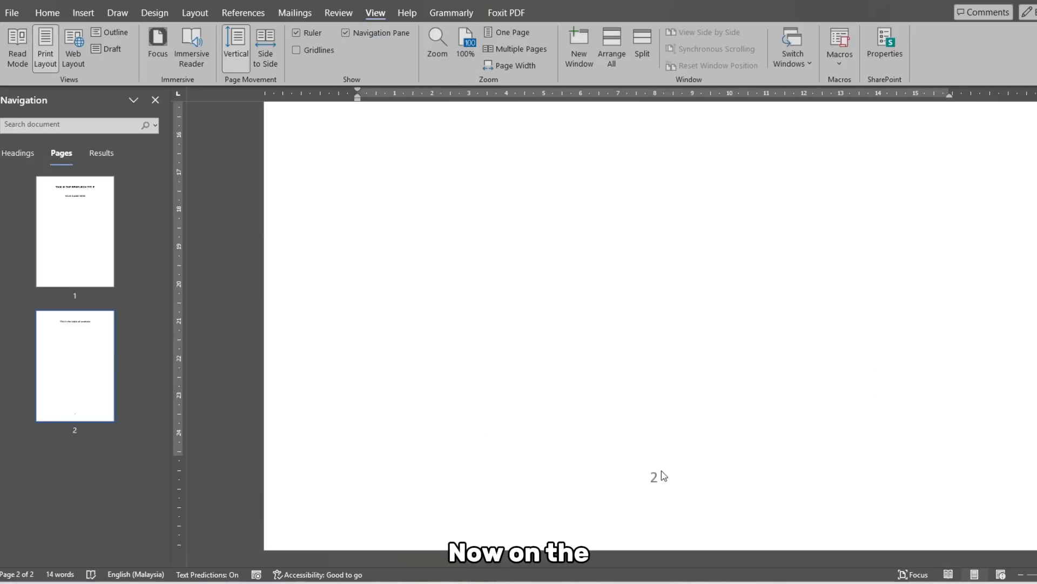
{"action": "double_click", "coordinate": [645, 489]}
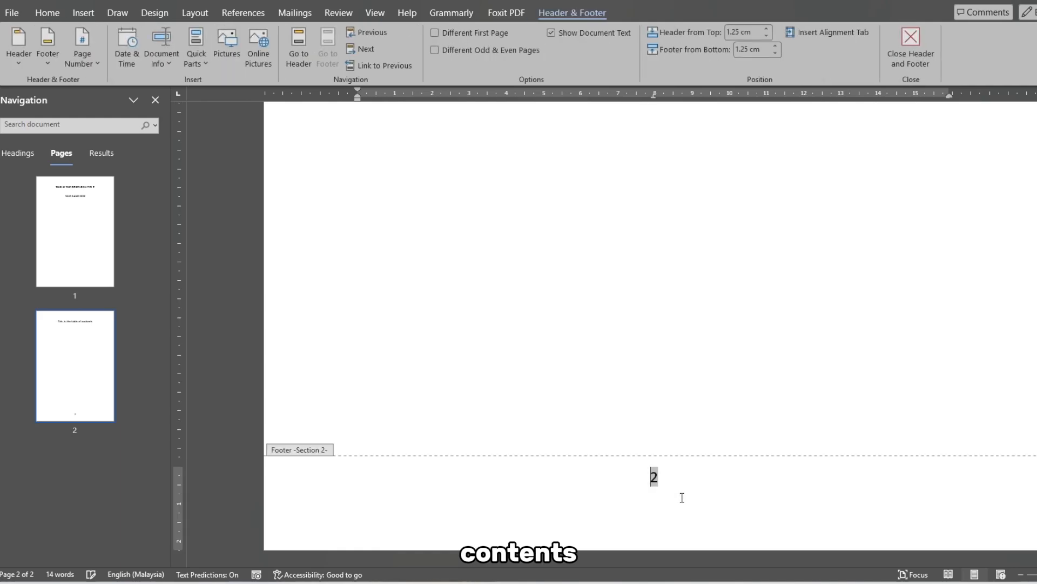
{"action": "left_click", "coordinate": [696, 498]}
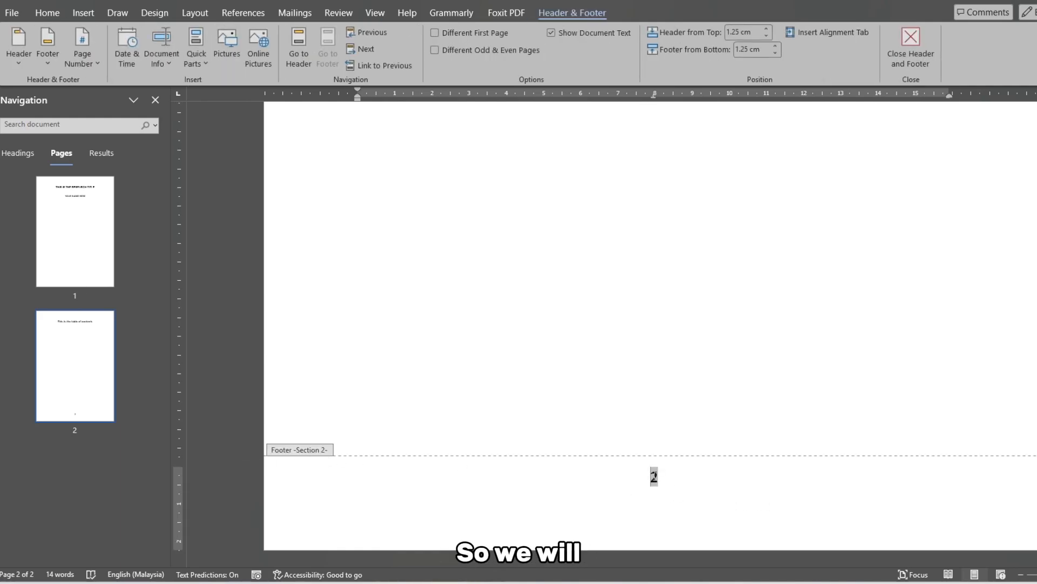
{"action": "left_click", "coordinate": [82, 12]}
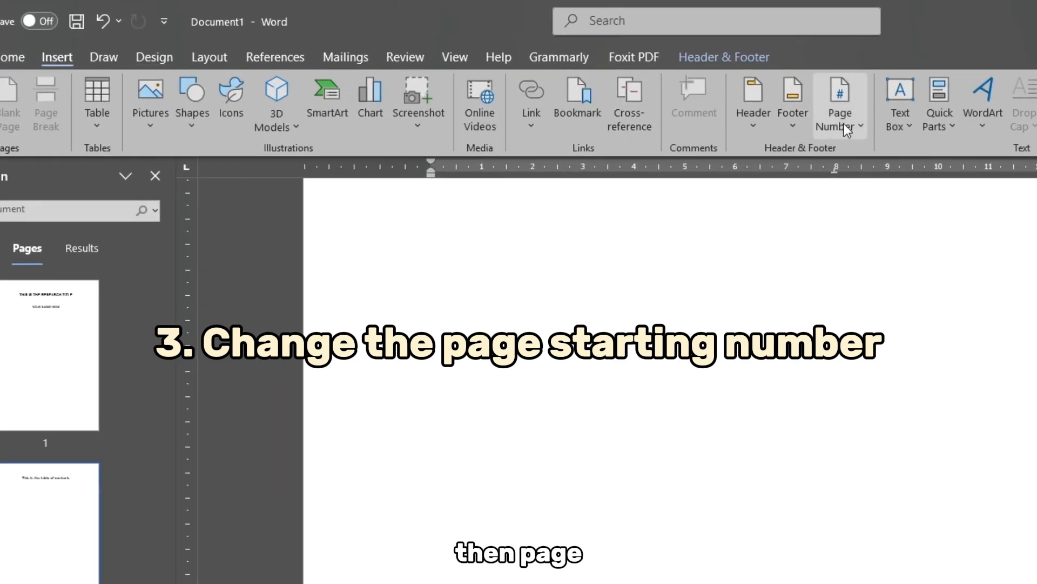
{"action": "left_click", "coordinate": [844, 123]}
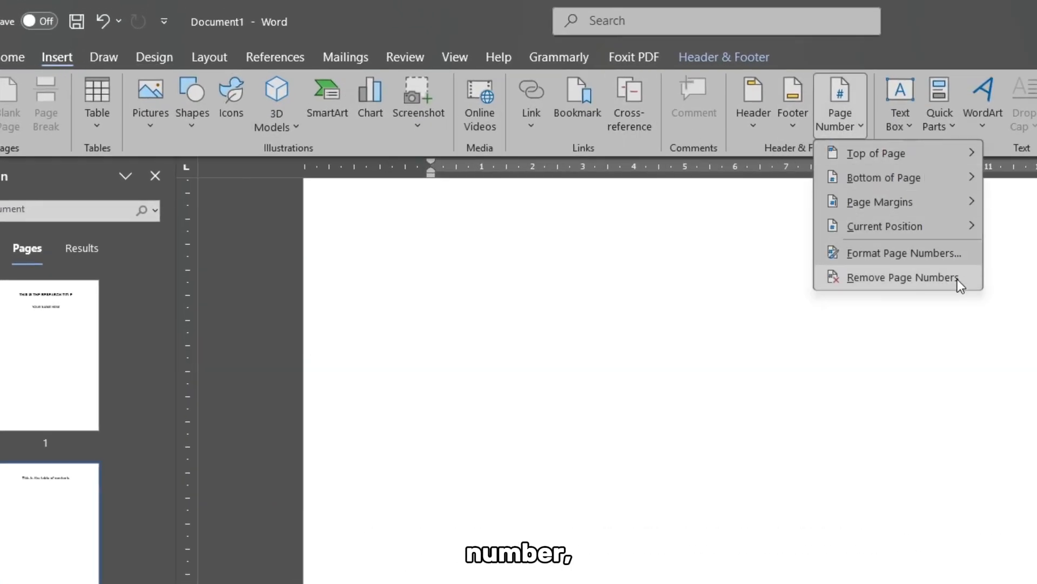
{"action": "left_click", "coordinate": [961, 251]}
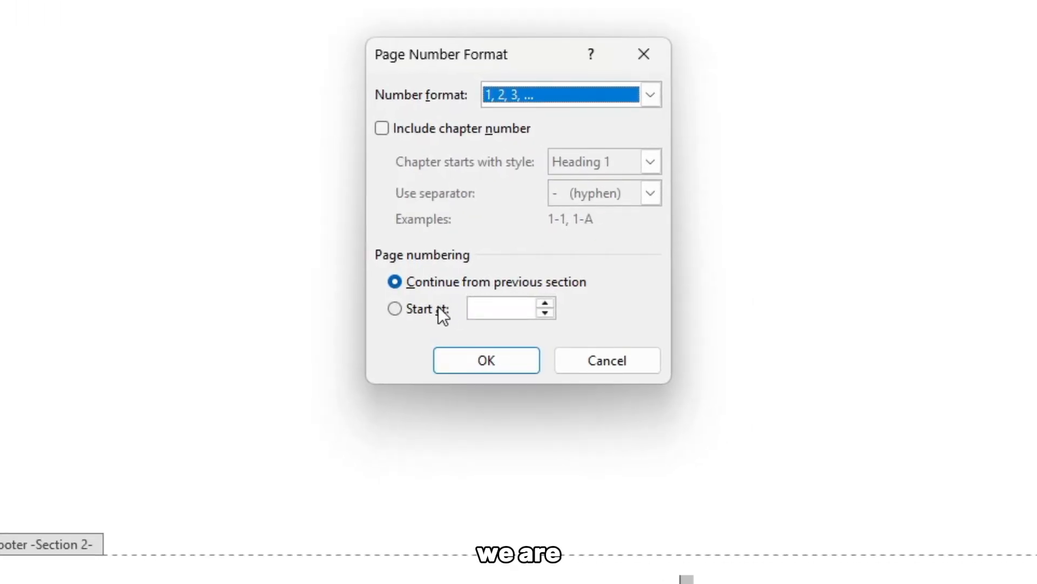
{"action": "left_click", "coordinate": [654, 477]}
{"action": "left_click", "coordinate": [451, 304]}
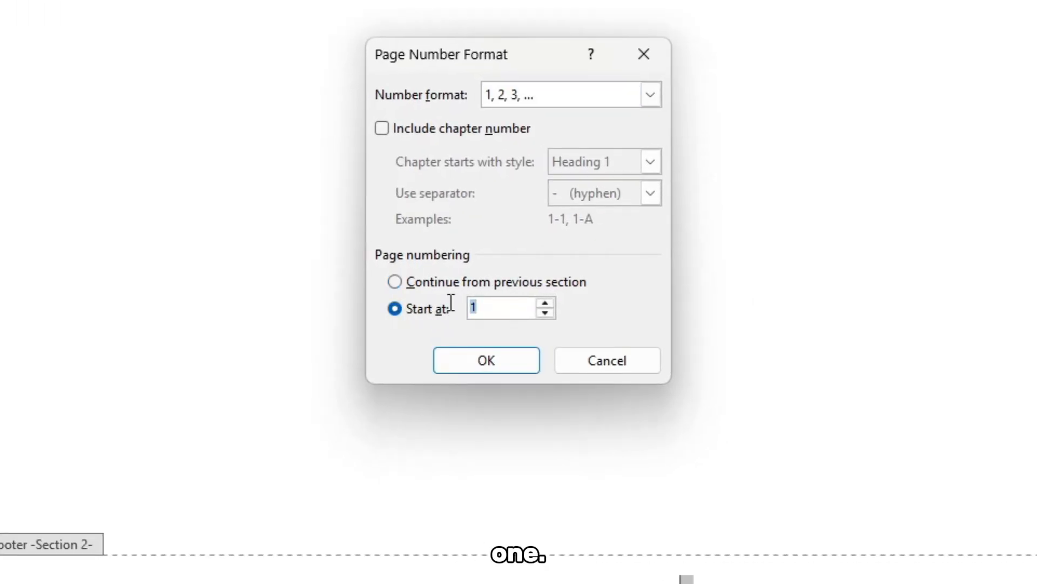
{"action": "left_click", "coordinate": [621, 99]}
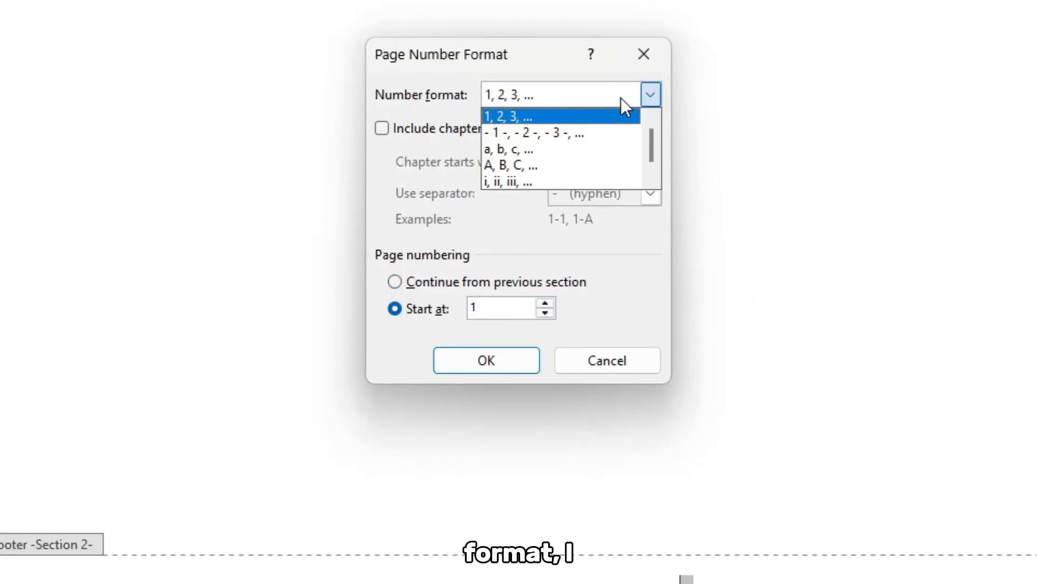
{"action": "left_click", "coordinate": [586, 181]}
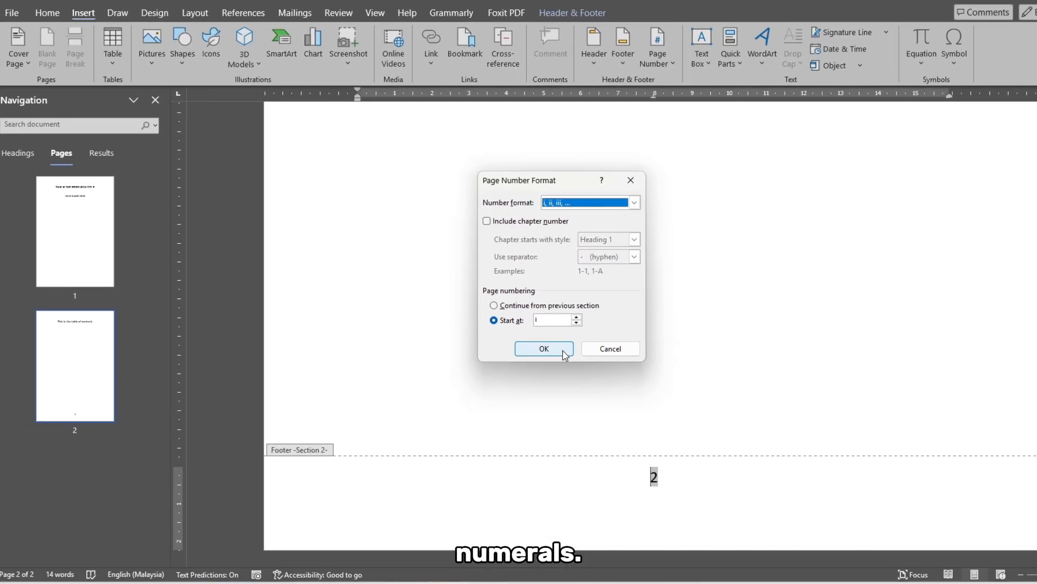
{"action": "left_click", "coordinate": [678, 510]}
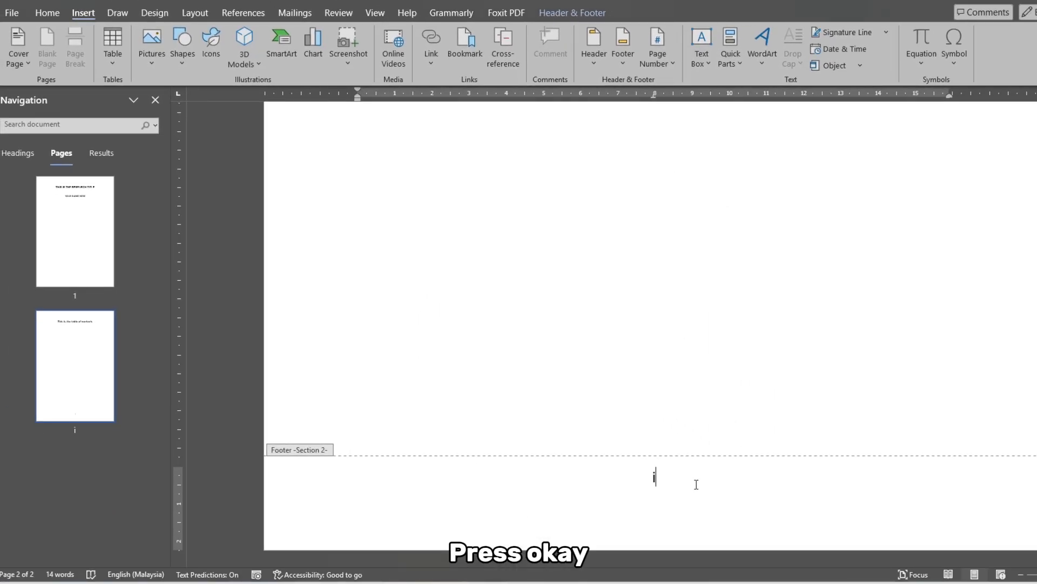
{"action": "double_click", "coordinate": [654, 432]}
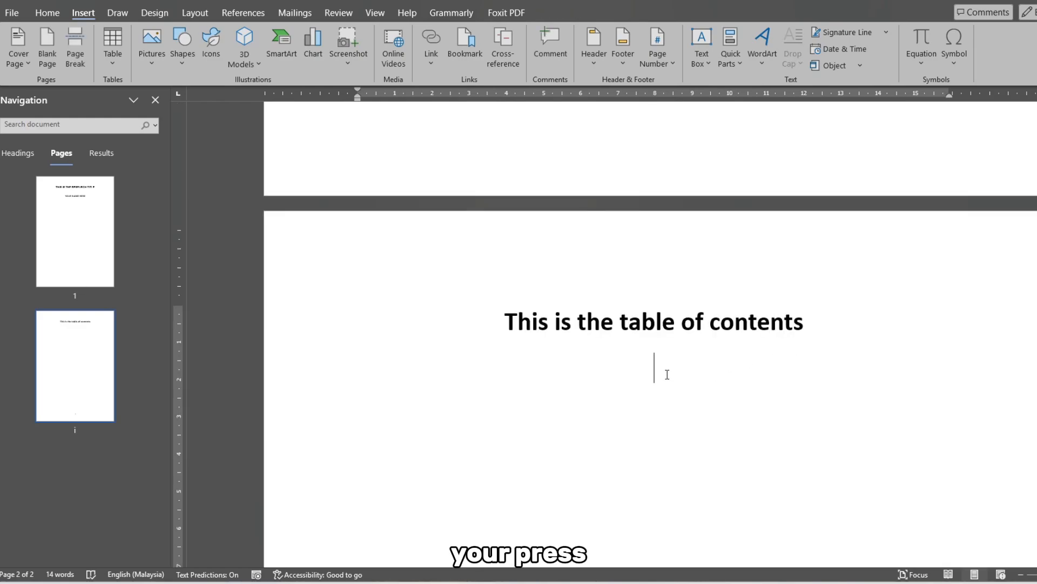
- Start a new page after the table of contents and add the line "This is the list of figures"
{"action": "key", "text": "ctrl+Return"}
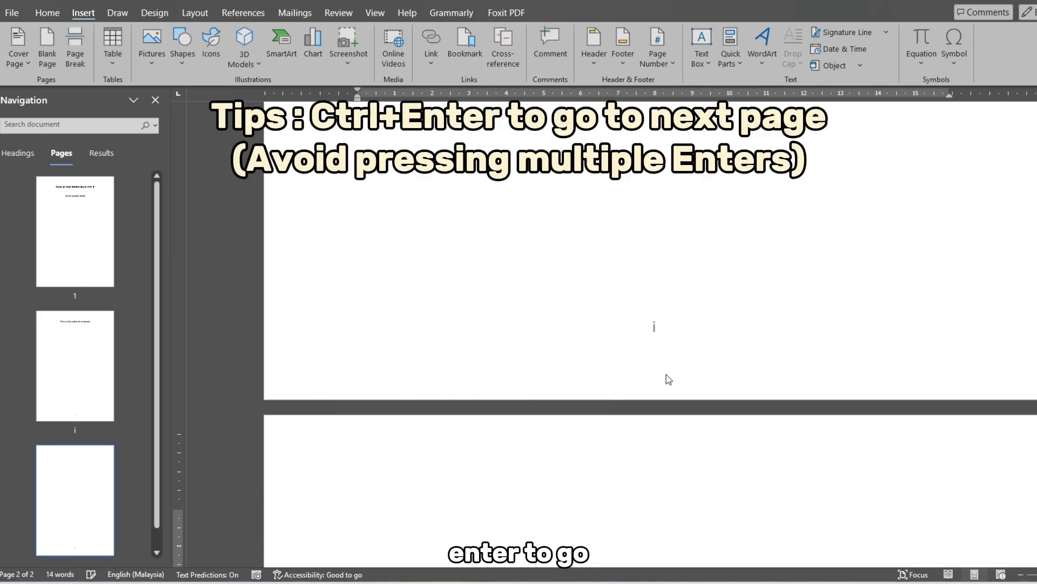
{"action": "type", "text": "This is the"}
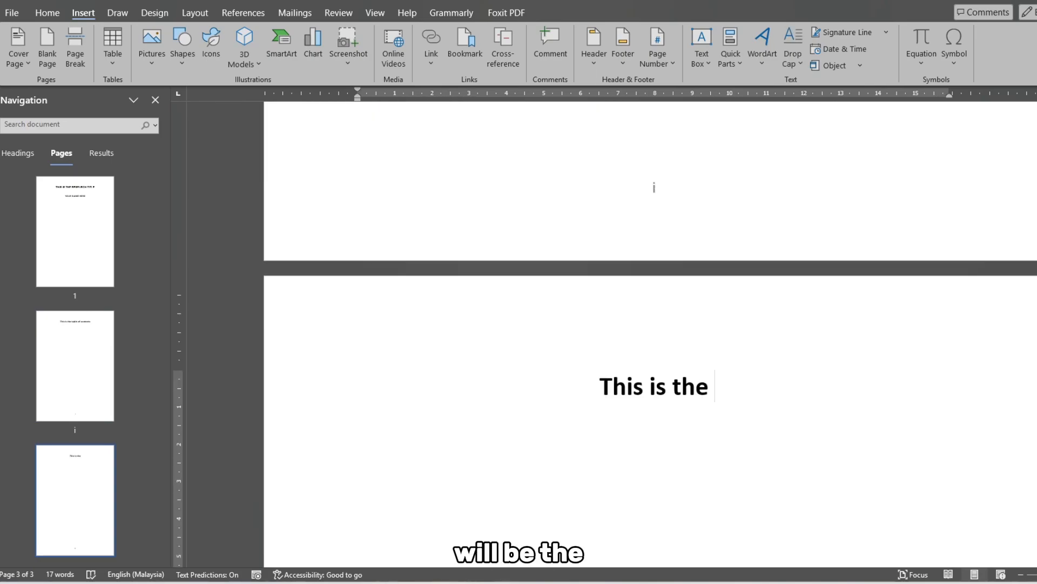
{"action": "type", "text": " list of figures"}
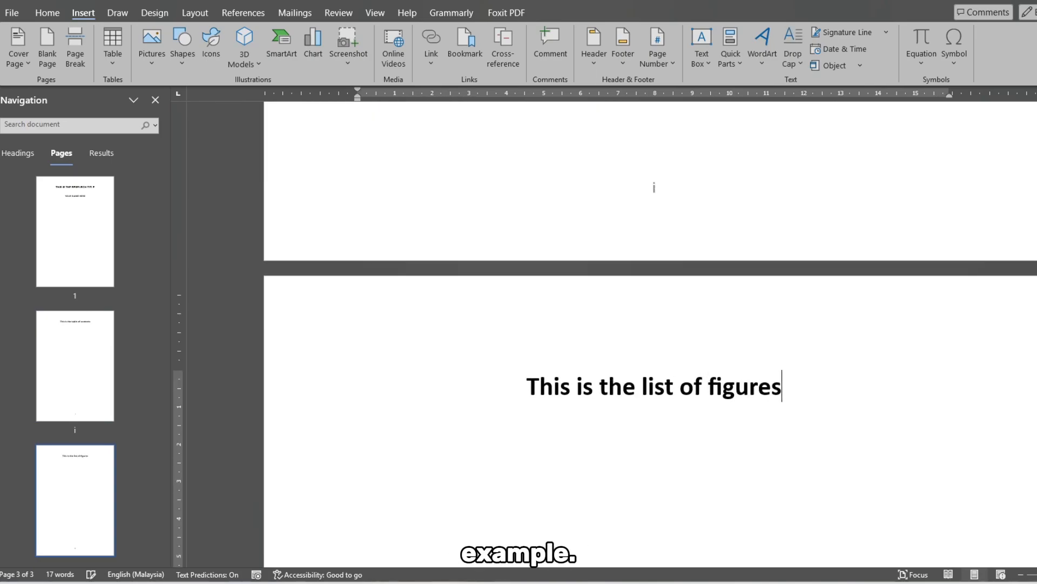
- Insert a Next Page section break below the line "This is the list of figures"
{"action": "scroll", "coordinate": [735, 359], "scroll_direction": "up", "scroll_amount": 2}
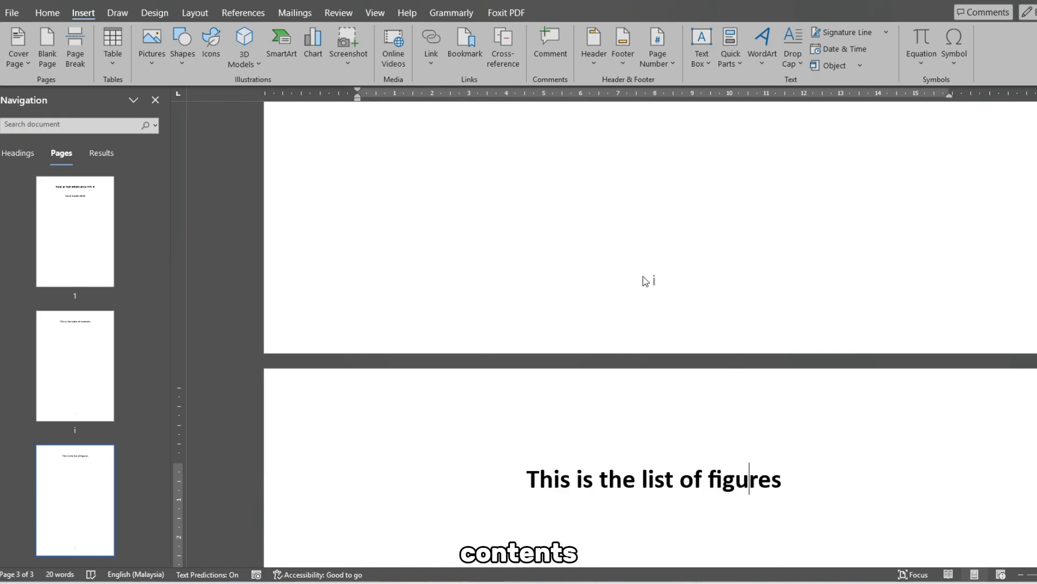
{"action": "scroll", "coordinate": [642, 306], "scroll_direction": "down", "scroll_amount": 20}
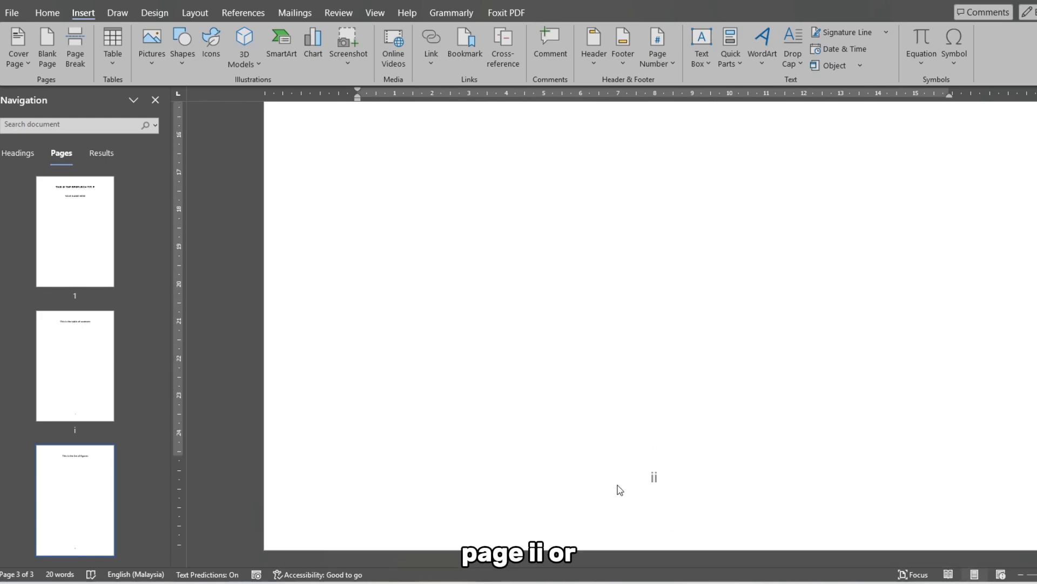
{"action": "scroll", "coordinate": [616, 514], "scroll_direction": "up", "scroll_amount": 15}
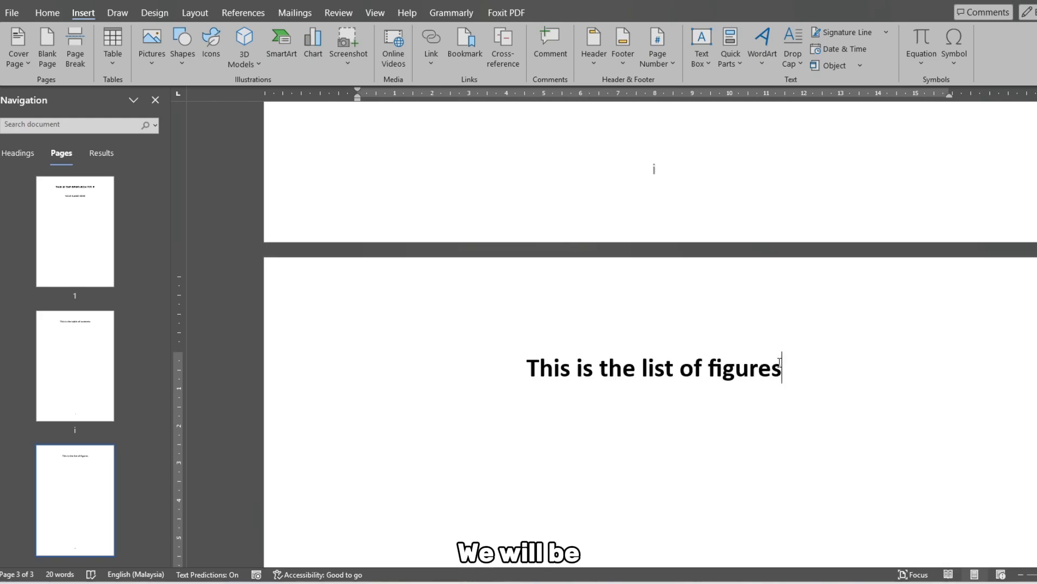
{"action": "left_click", "coordinate": [195, 13]}
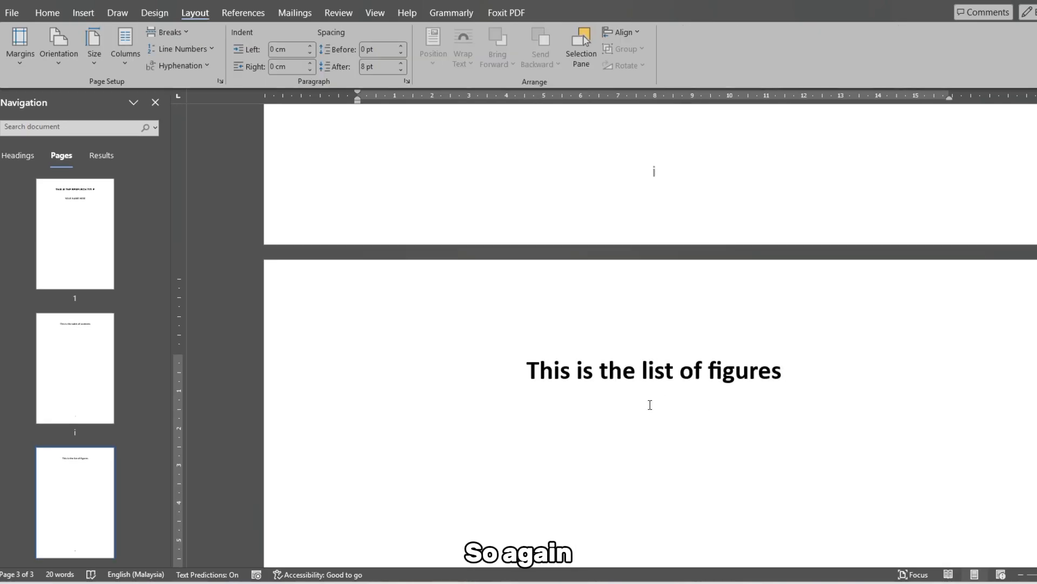
{"action": "left_click", "coordinate": [181, 33]}
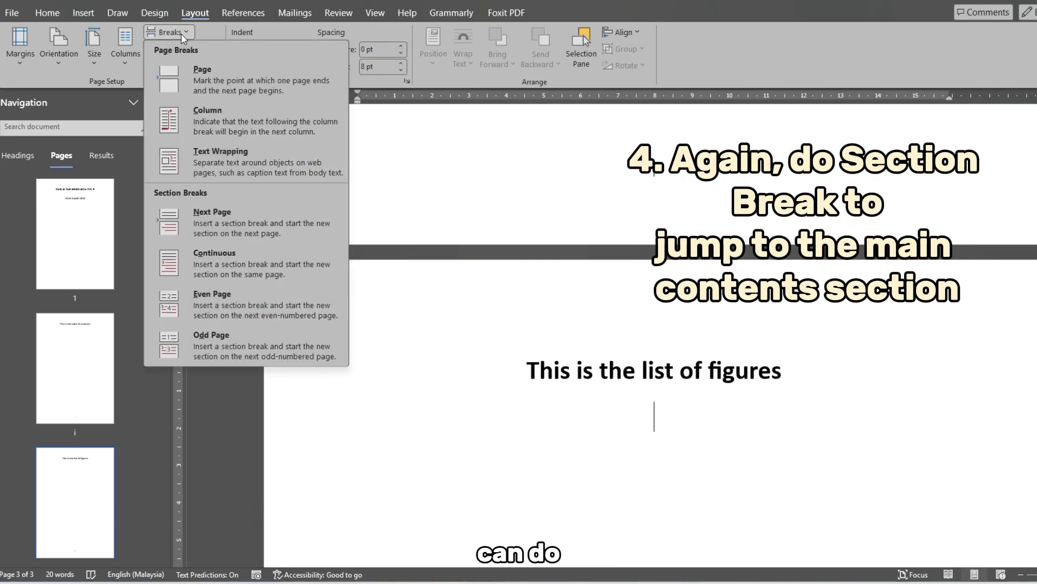
{"action": "left_click", "coordinate": [292, 234]}
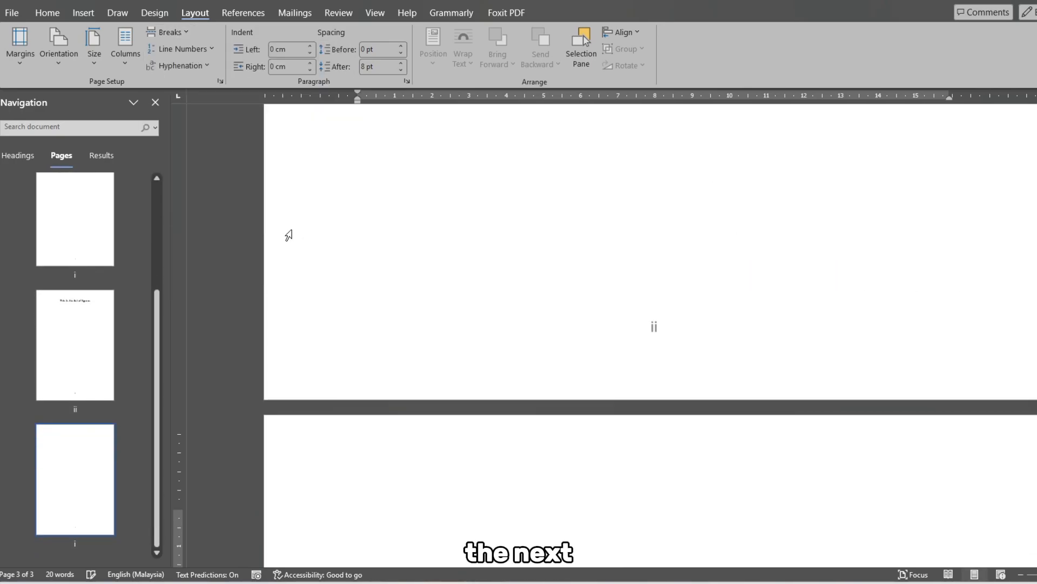
- Turn off Link to Previous for the Section 3 footer on the last page
{"action": "left_click", "coordinate": [670, 371]}
{"action": "double_click", "coordinate": [670, 371]}
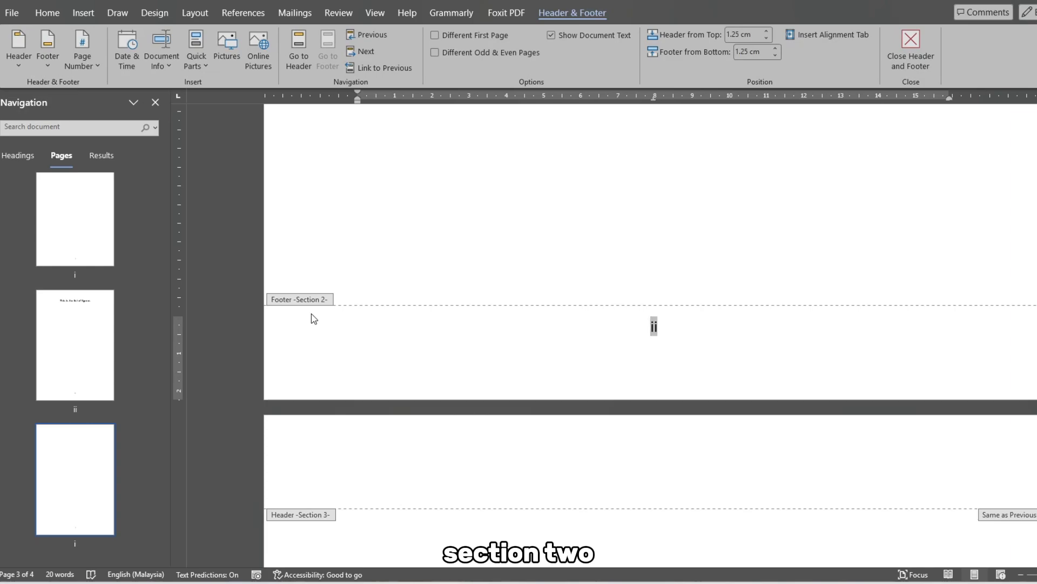
{"action": "scroll", "coordinate": [315, 318], "scroll_direction": "down", "scroll_amount": 4}
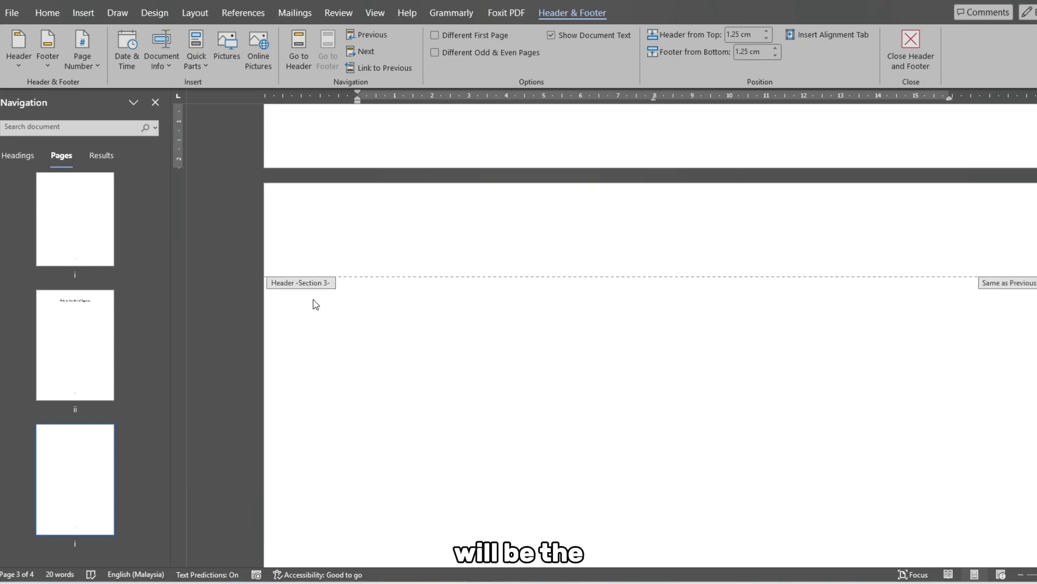
{"action": "scroll", "coordinate": [316, 304], "scroll_direction": "down", "scroll_amount": 2}
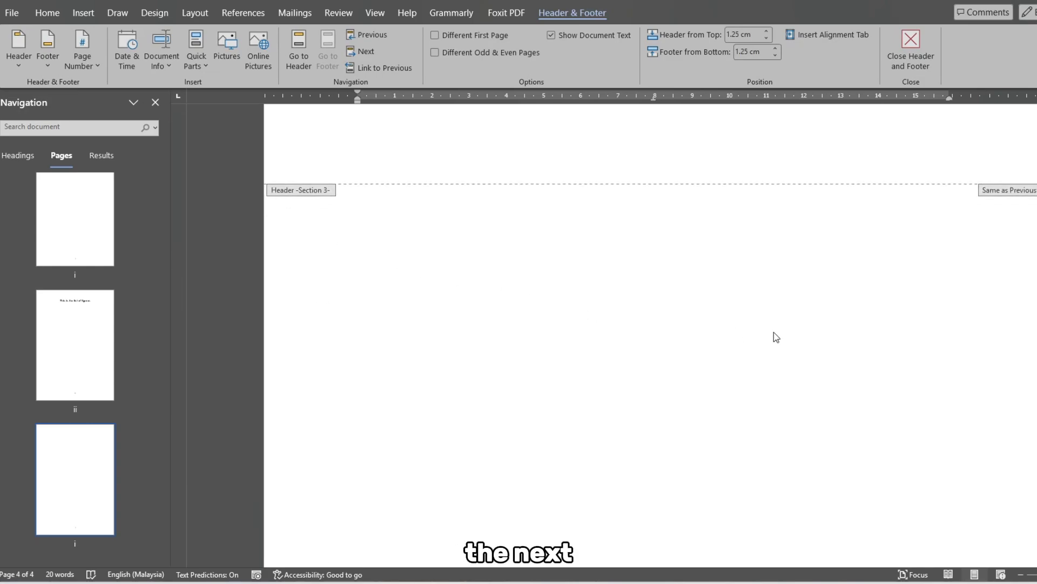
{"action": "scroll", "coordinate": [777, 340], "scroll_direction": "down", "scroll_amount": 10}
{"action": "left_click", "coordinate": [665, 475]}
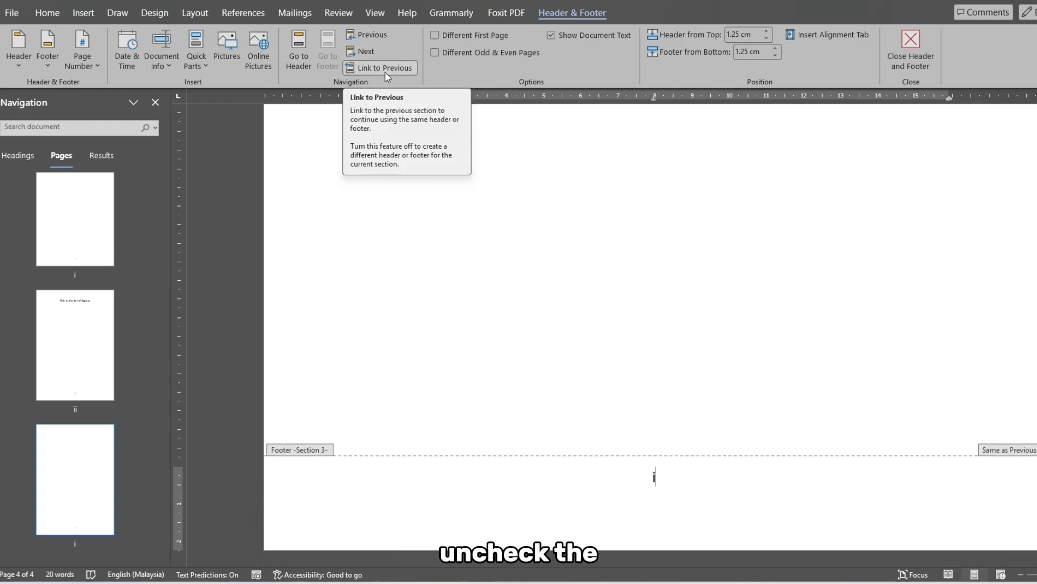
{"action": "left_click", "coordinate": [407, 71]}
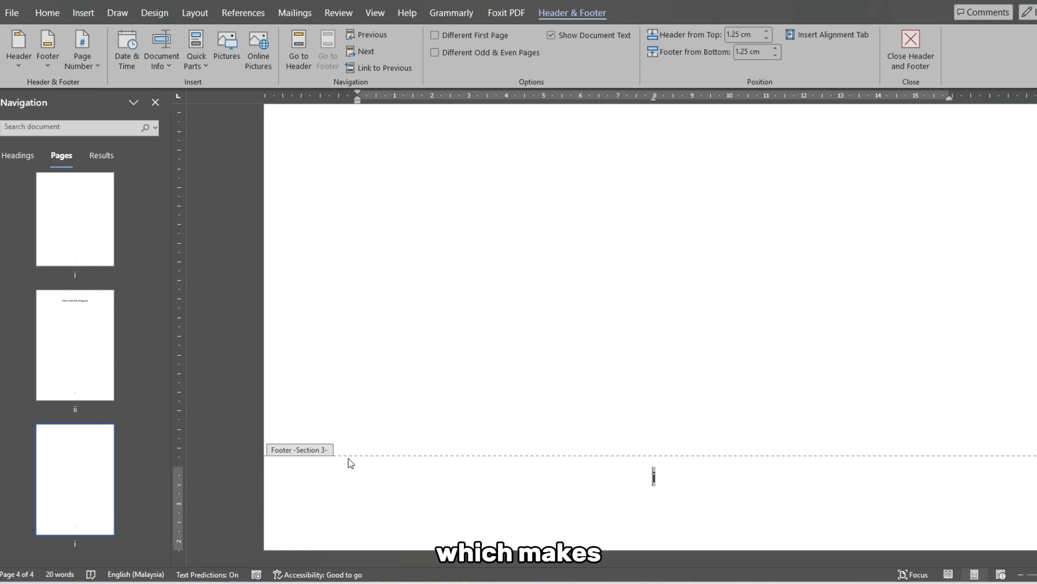
- Format the Section 3 page numbers as 1, 2, 3, starting at 1
{"action": "left_click", "coordinate": [693, 482]}
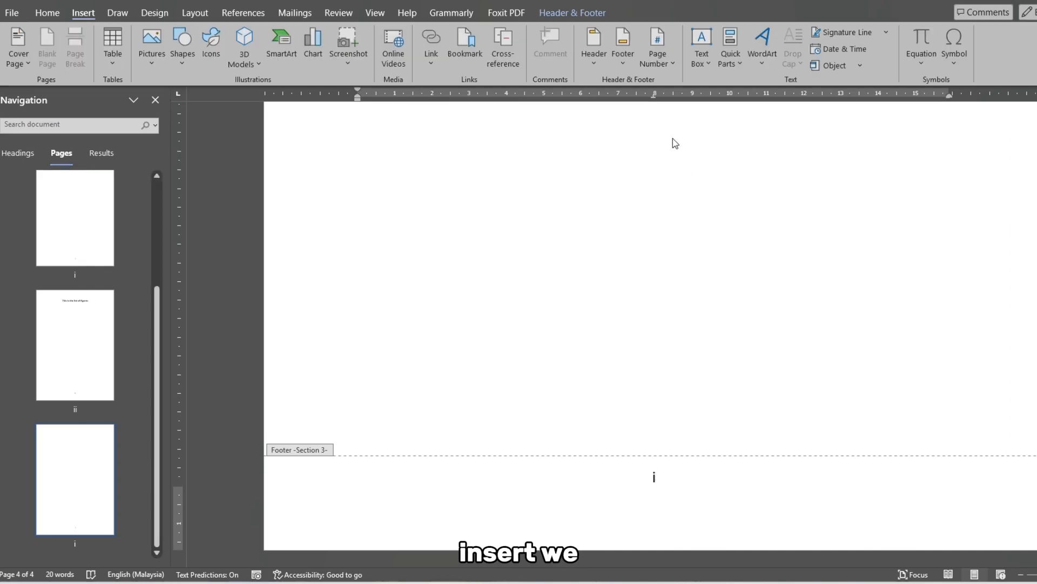
{"action": "left_click", "coordinate": [670, 64]}
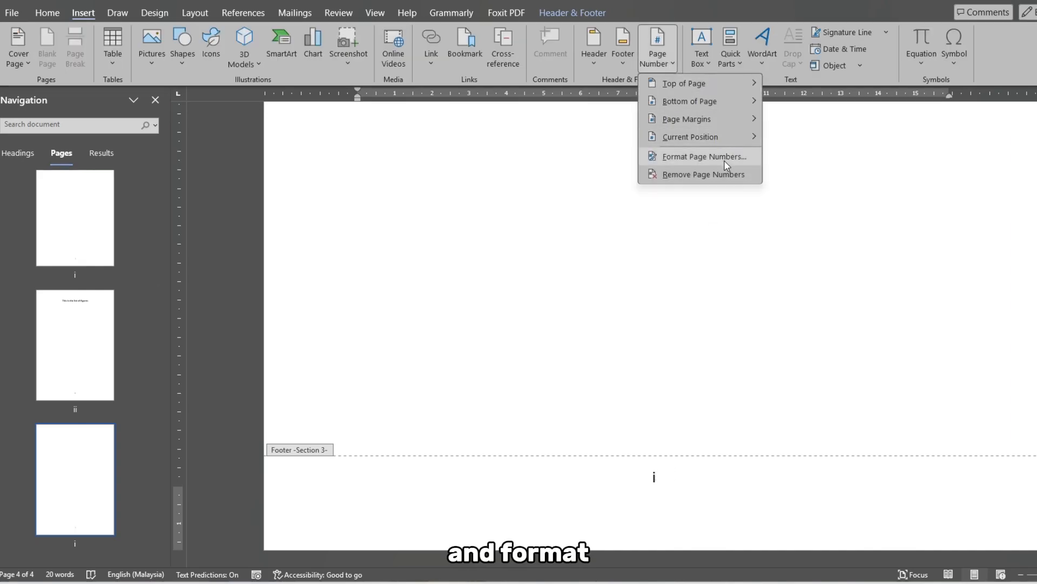
{"action": "left_click", "coordinate": [702, 157]}
{"action": "left_click", "coordinate": [607, 204]}
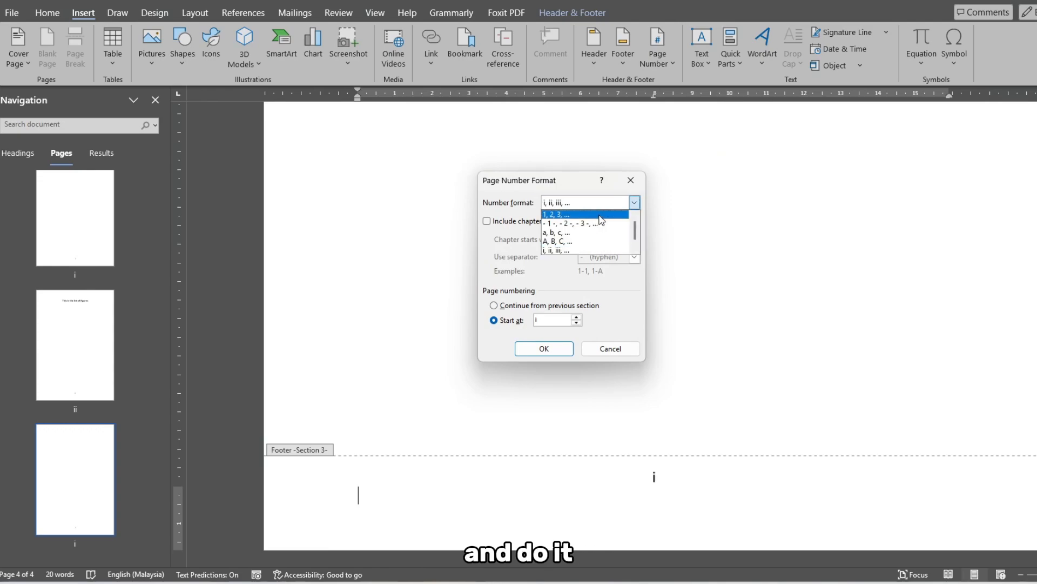
{"action": "left_click", "coordinate": [582, 214]}
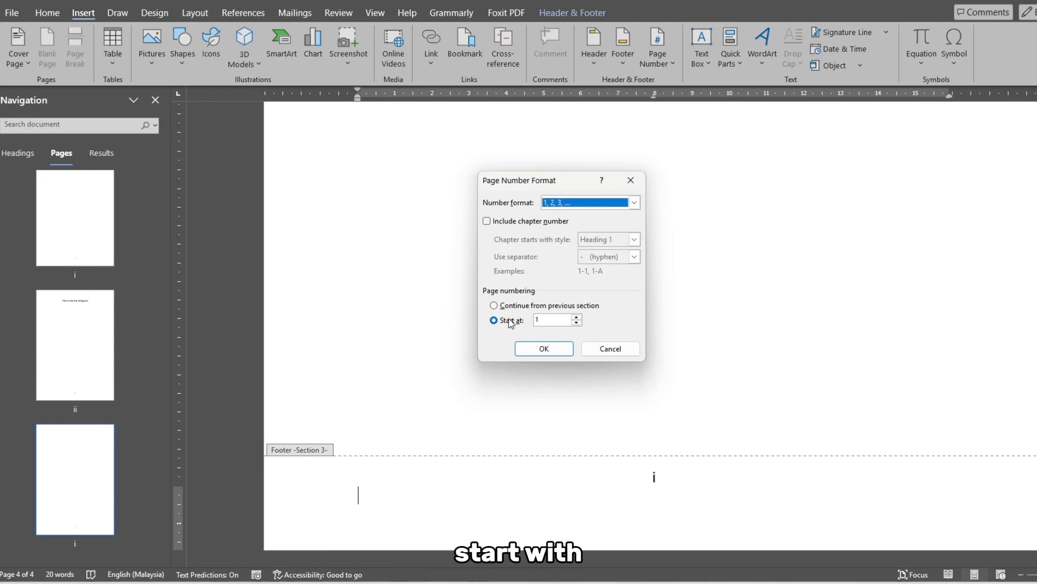
{"action": "left_click", "coordinate": [544, 348]}
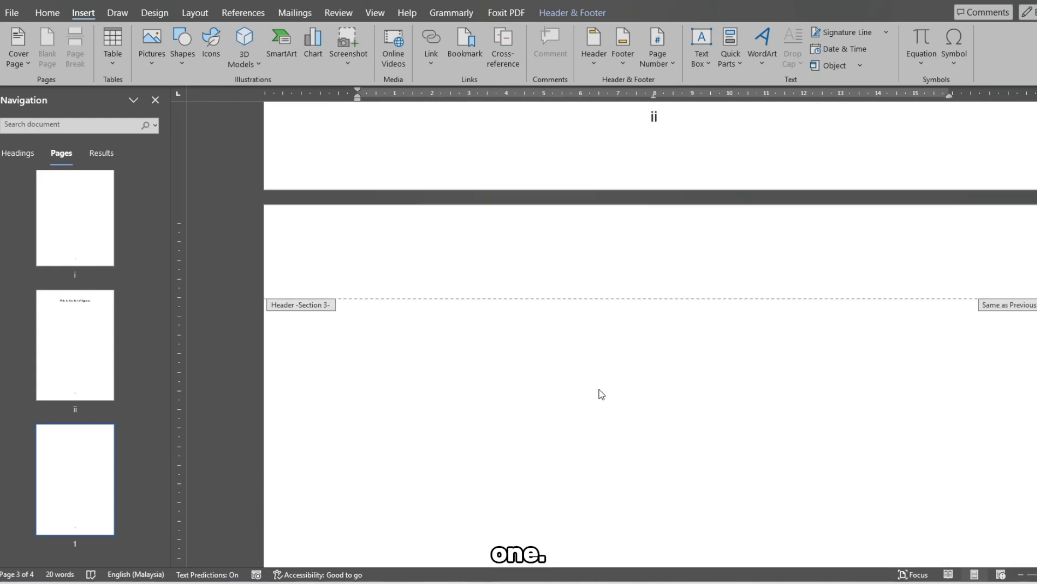
- Return to the body text and add the line "The contents is here" on the first page of Section 3
{"action": "scroll", "coordinate": [600, 394], "scroll_direction": "down", "scroll_amount": 1}
{"action": "double_click", "coordinate": [400, 325]}
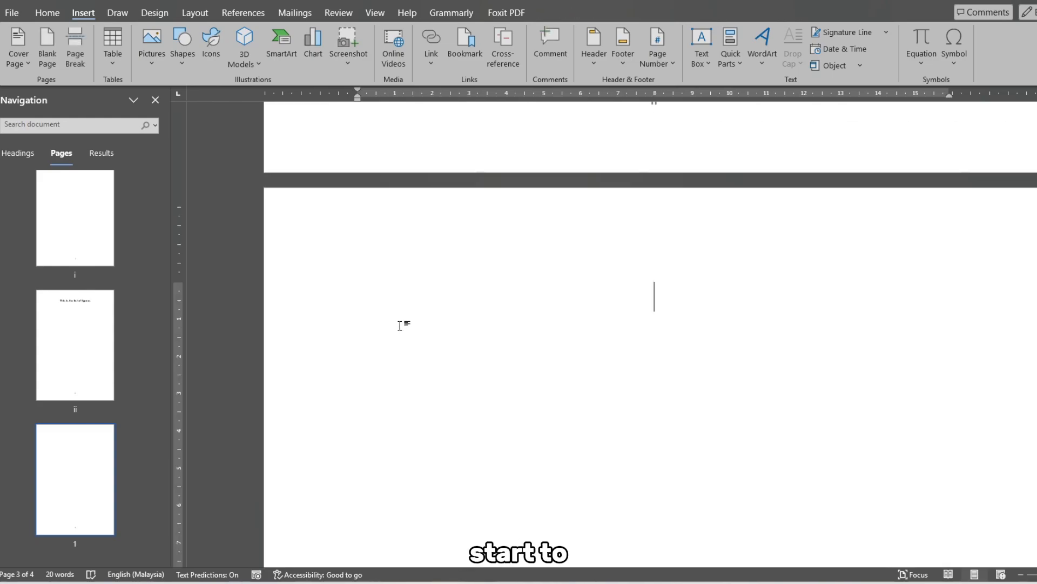
{"action": "type", "text": "The contents is here"}
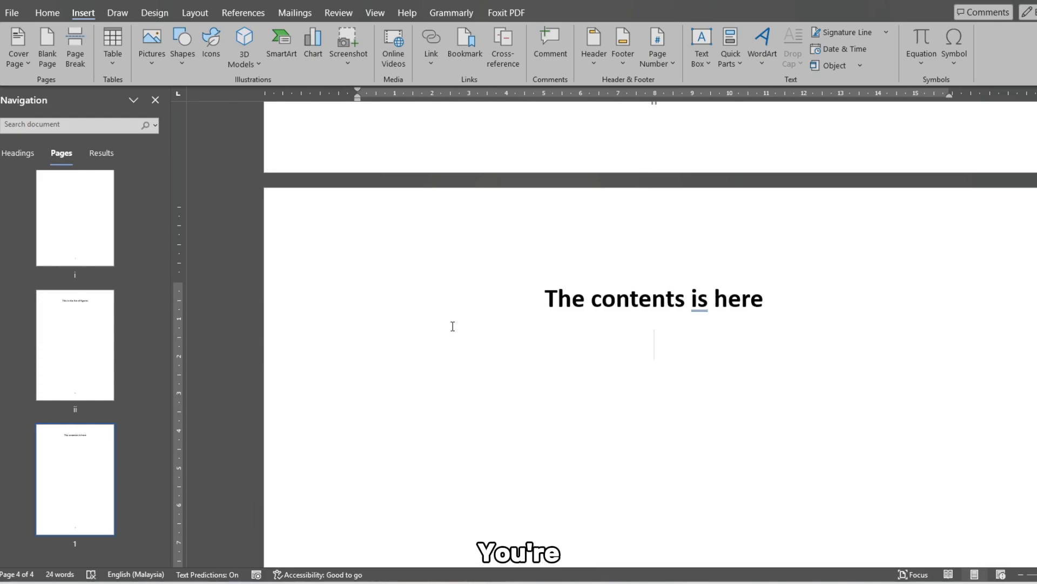
- Start another page after the contents page and add the line "Another content here"
{"action": "key", "text": "ctrl+Return"}
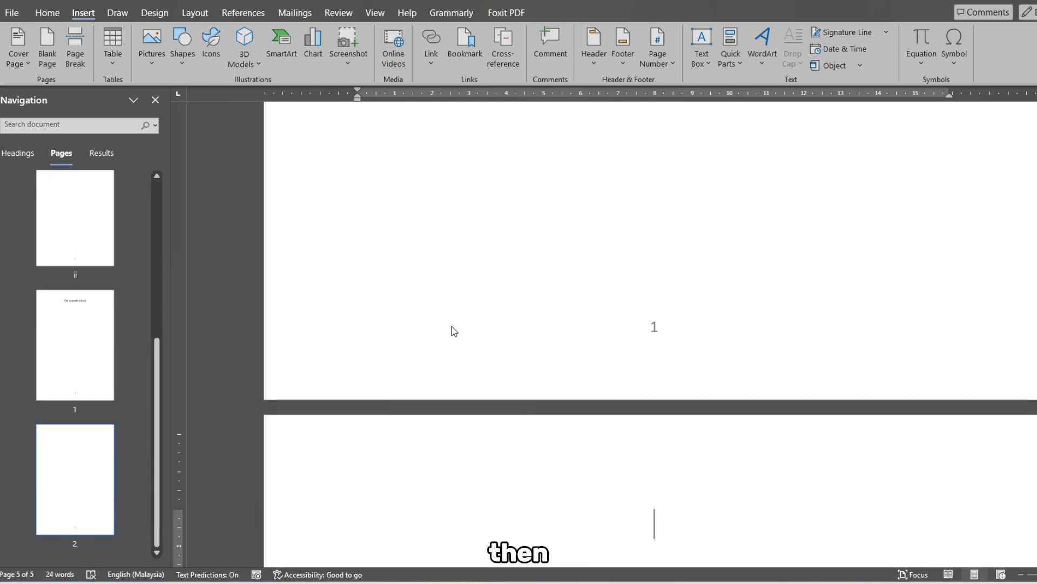
{"action": "type", "text": "Another content here"}
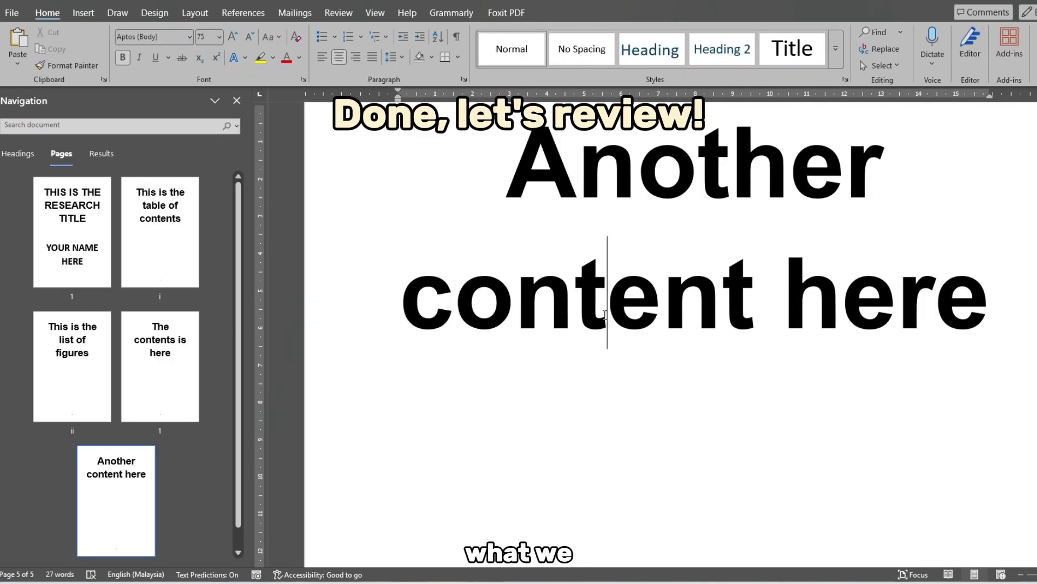
- Enlarge the text of the whole document to 81 pt and widen the Navigation pane to show more page thumbnails per row
{"action": "key", "text": "ctrl+a"}
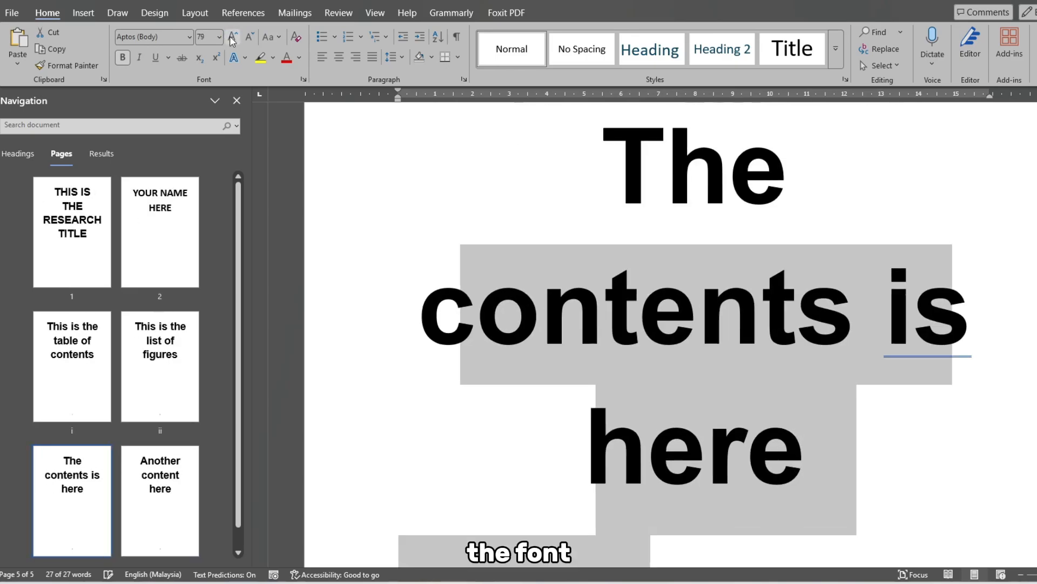
{"action": "left_click", "coordinate": [371, 301]}
{"action": "left_click_drag", "start_coordinate": [249, 295], "coordinate": [449, 295]}
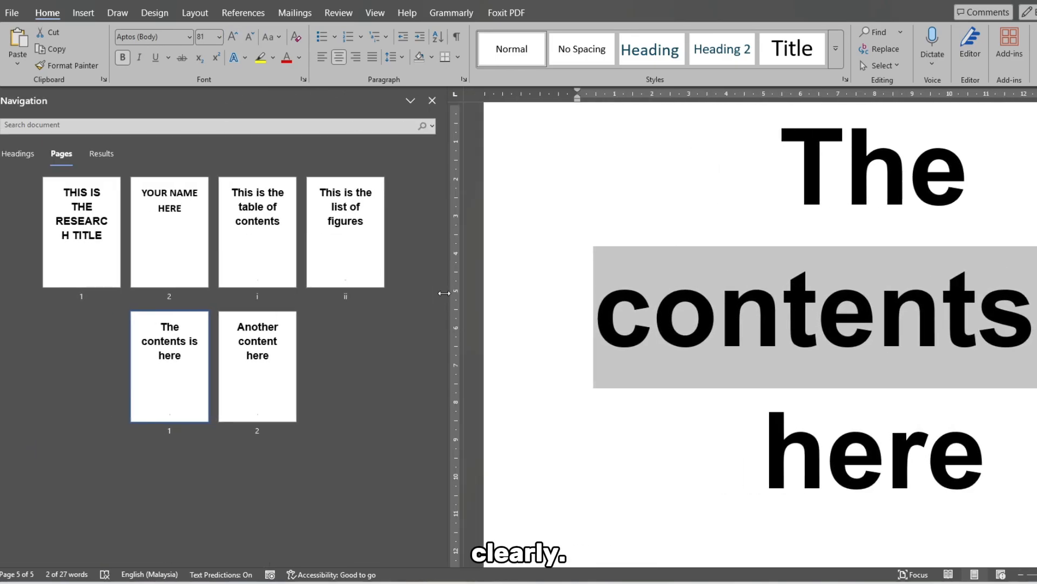
- Reduce the font size of the research title and name lines to 75 pt so they share one cover page
{"action": "left_click", "coordinate": [95, 266]}
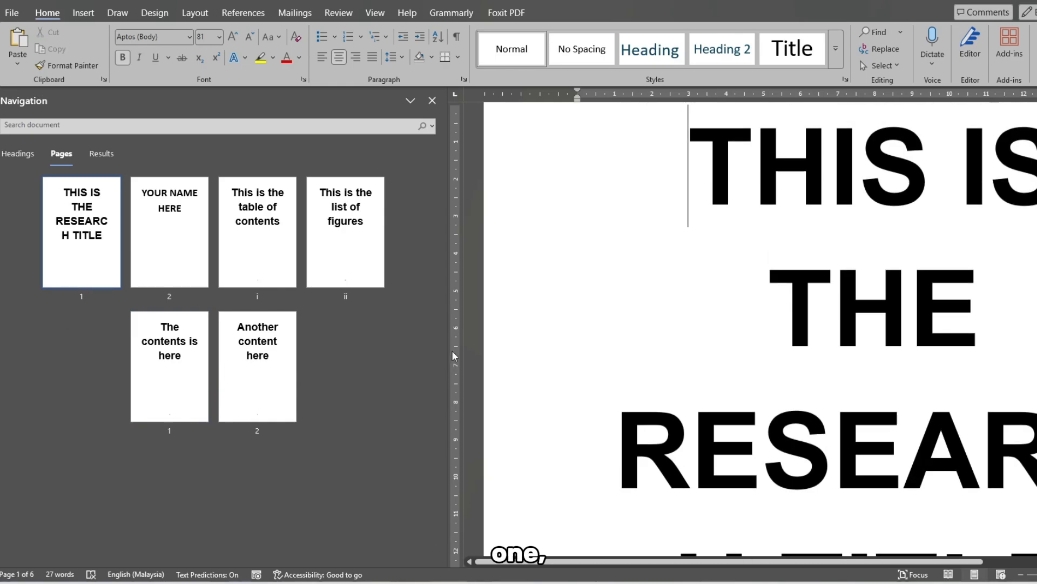
{"action": "scroll", "coordinate": [924, 384], "scroll_direction": "down", "scroll_amount": 10}
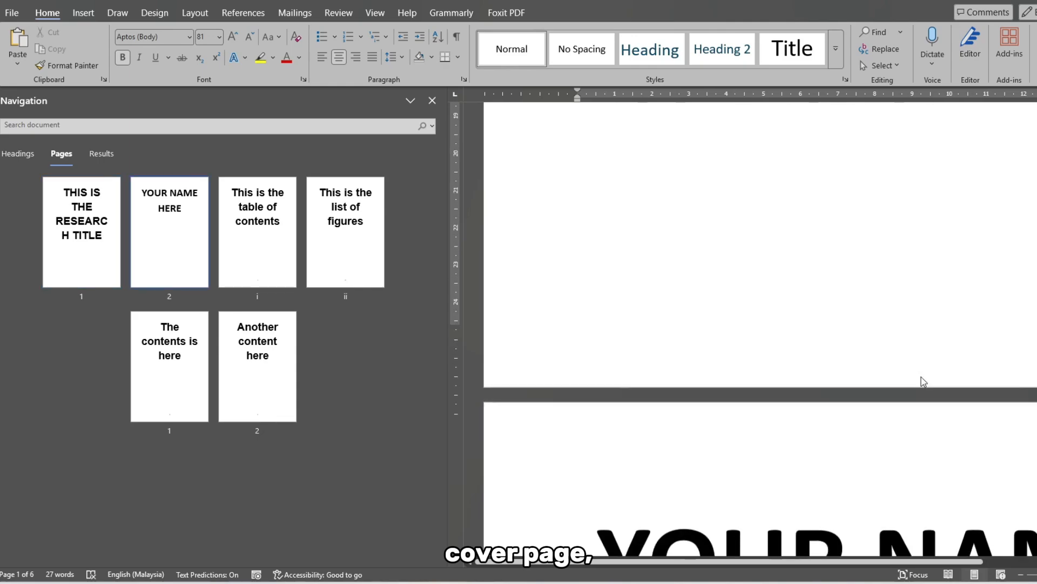
{"action": "scroll", "coordinate": [868, 486], "scroll_direction": "up", "scroll_amount": 5}
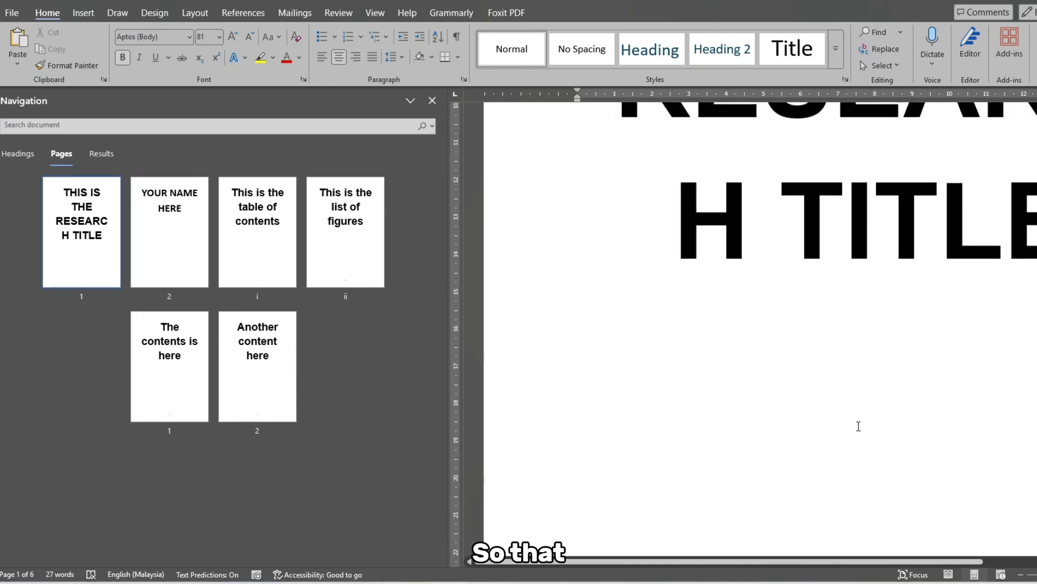
{"action": "left_click", "coordinate": [168, 232]}
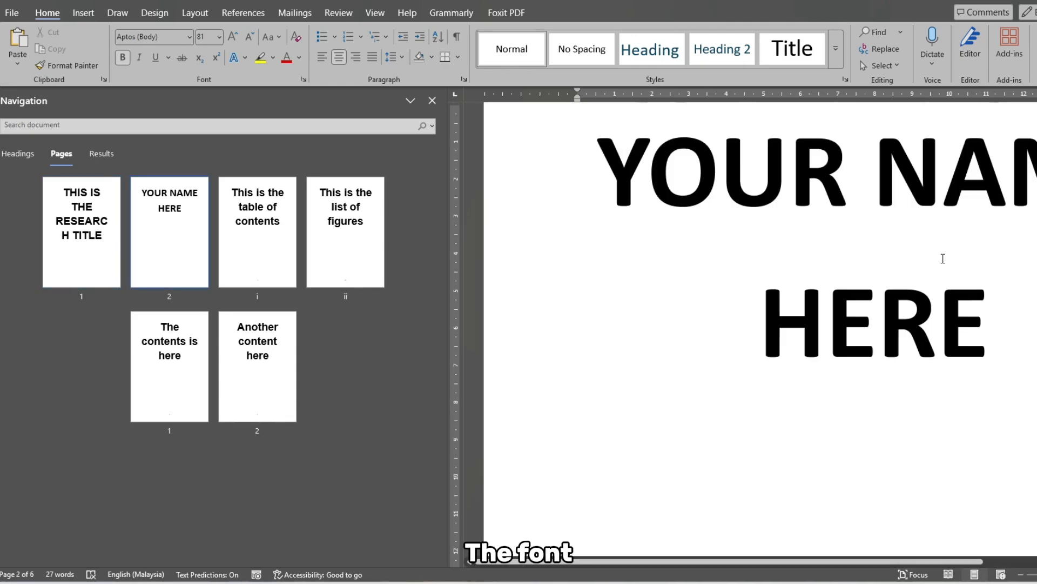
{"action": "left_click_drag", "start_coordinate": [992, 320], "coordinate": [572, 294]}
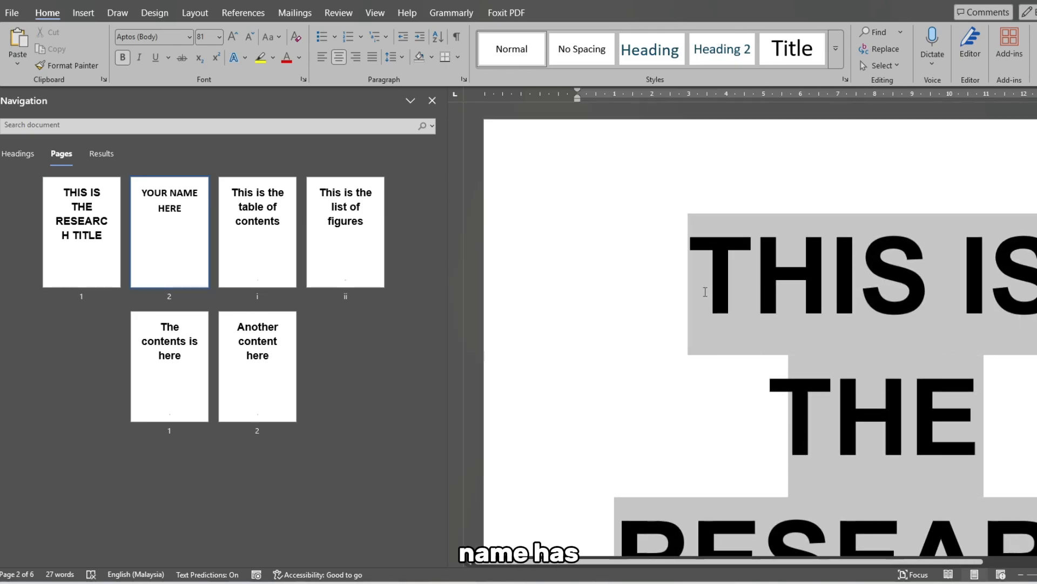
{"action": "left_click", "coordinate": [251, 35]}
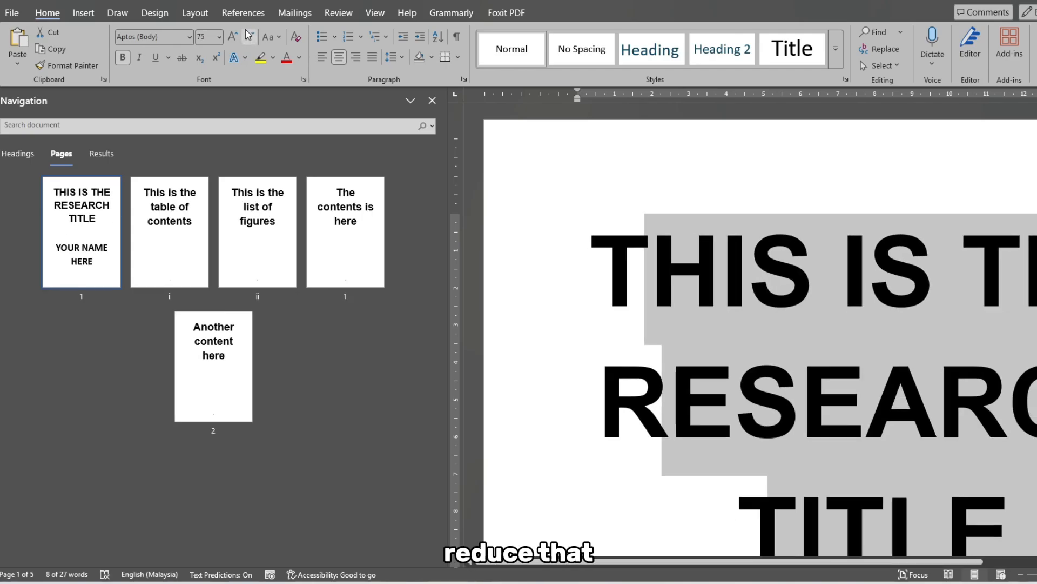
- Review the page numbering of the cover, table of contents and list of figures pages
{"action": "left_click", "coordinate": [82, 297]}
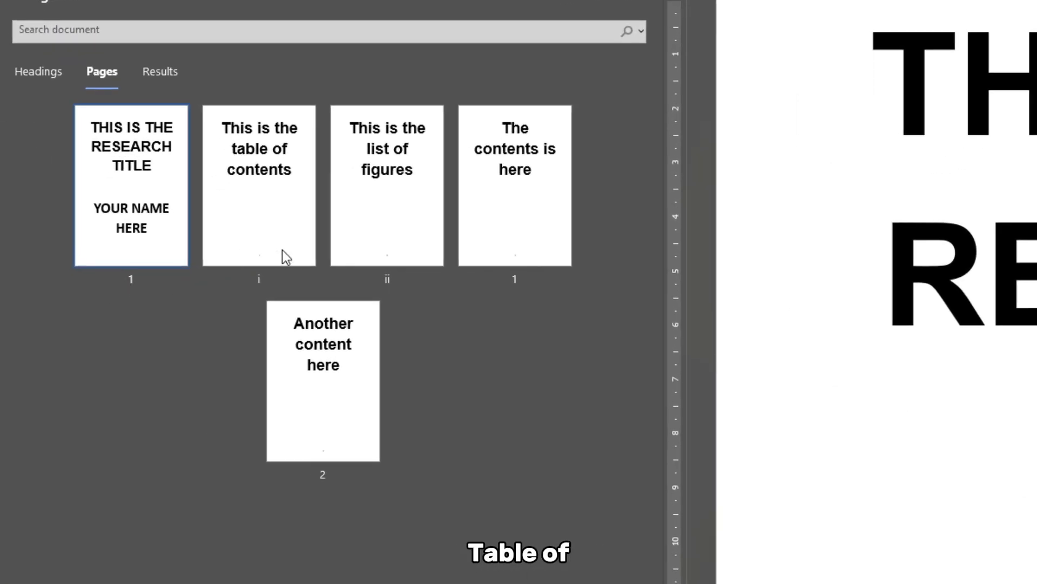
{"action": "left_click", "coordinate": [282, 250]}
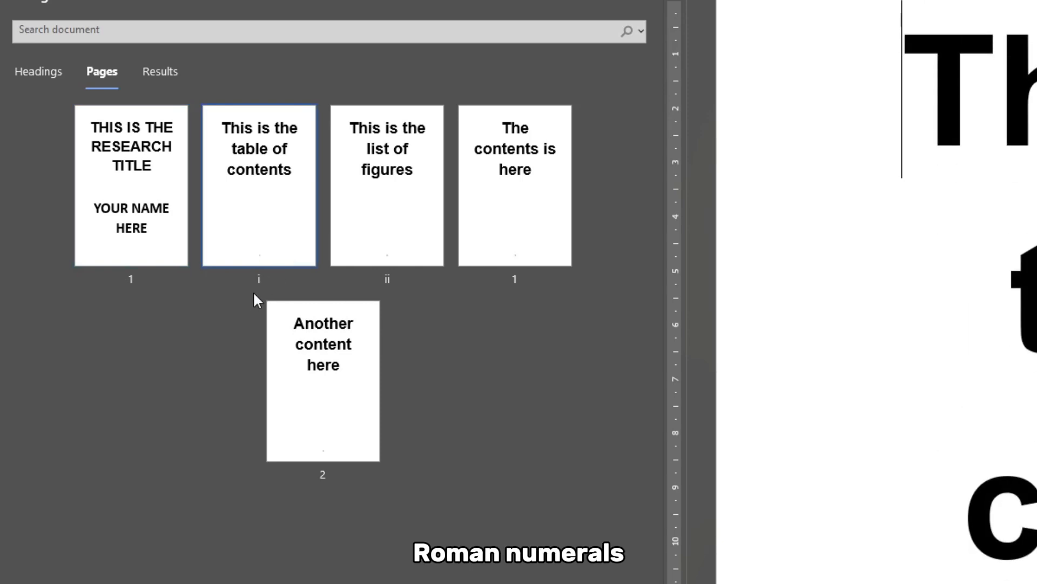
{"action": "left_click", "coordinate": [394, 186]}
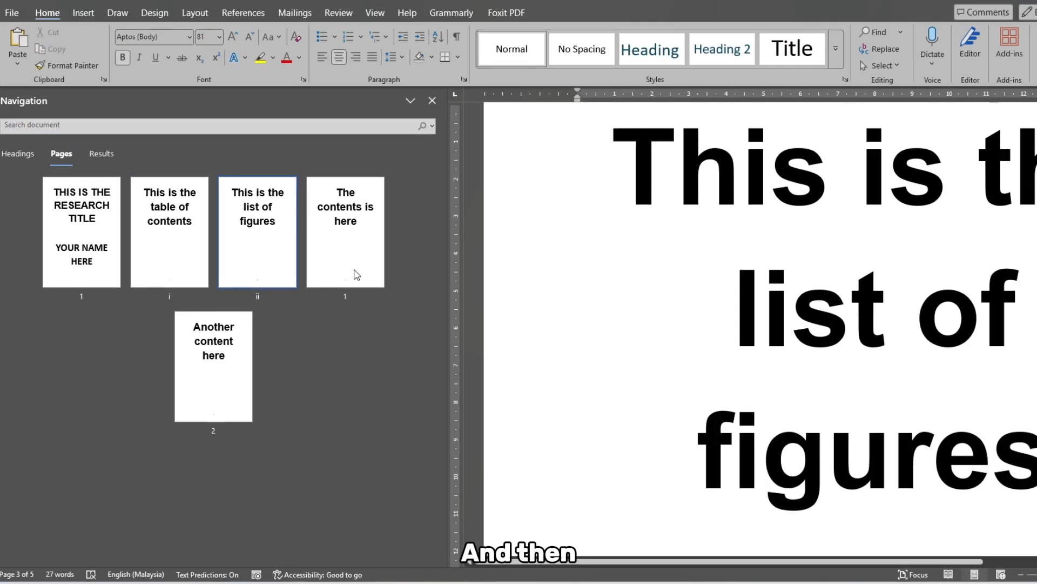
- Go to the first contents page, check the page number in its Section 3 footer, and continue to the following page
{"action": "left_click", "coordinate": [531, 242]}
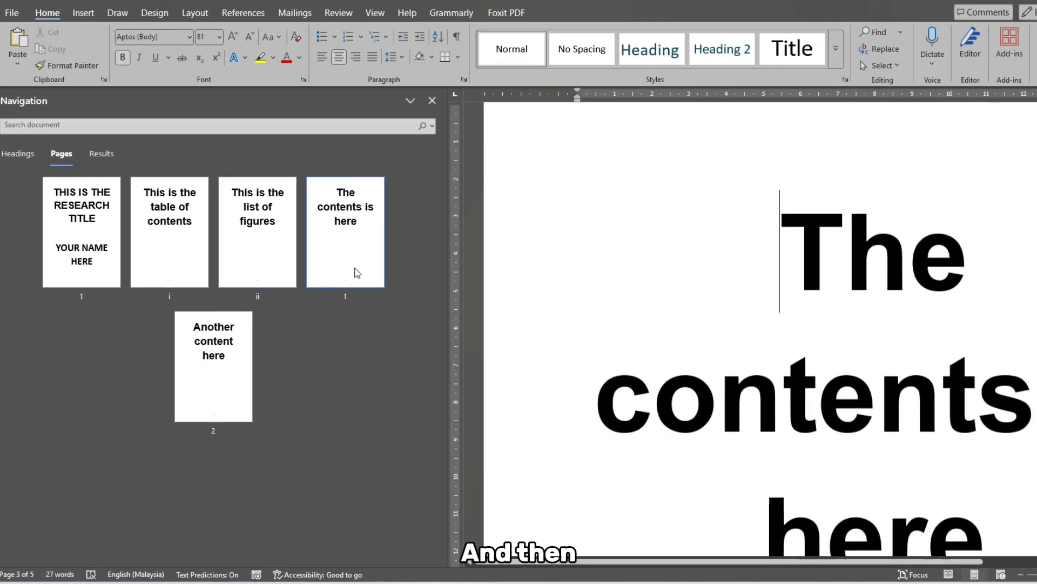
{"action": "scroll", "coordinate": [880, 387], "scroll_direction": "down", "scroll_amount": 3}
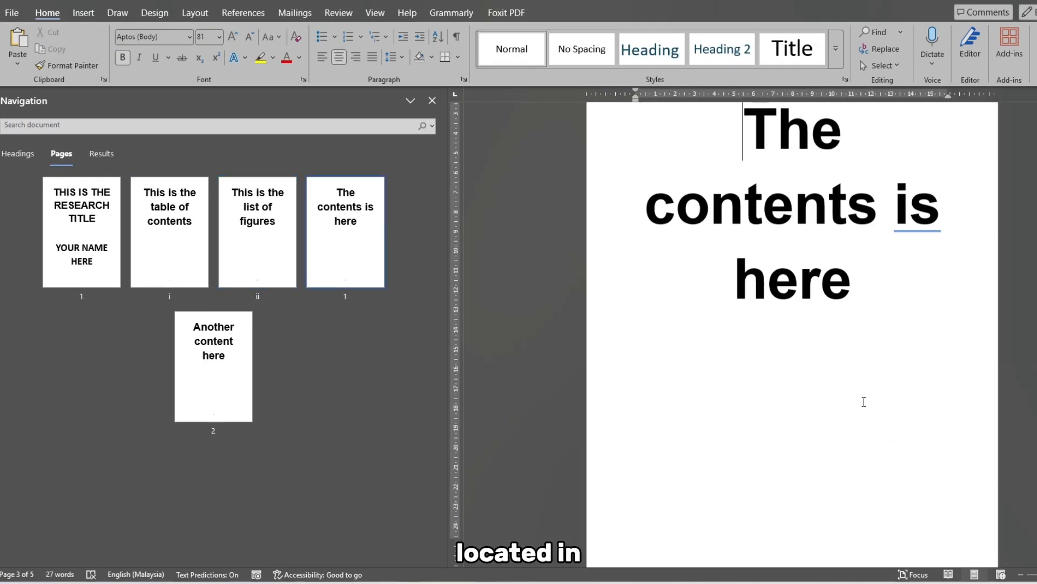
{"action": "scroll", "coordinate": [863, 401], "scroll_direction": "down", "scroll_amount": 3}
{"action": "double_click", "coordinate": [654, 407]}
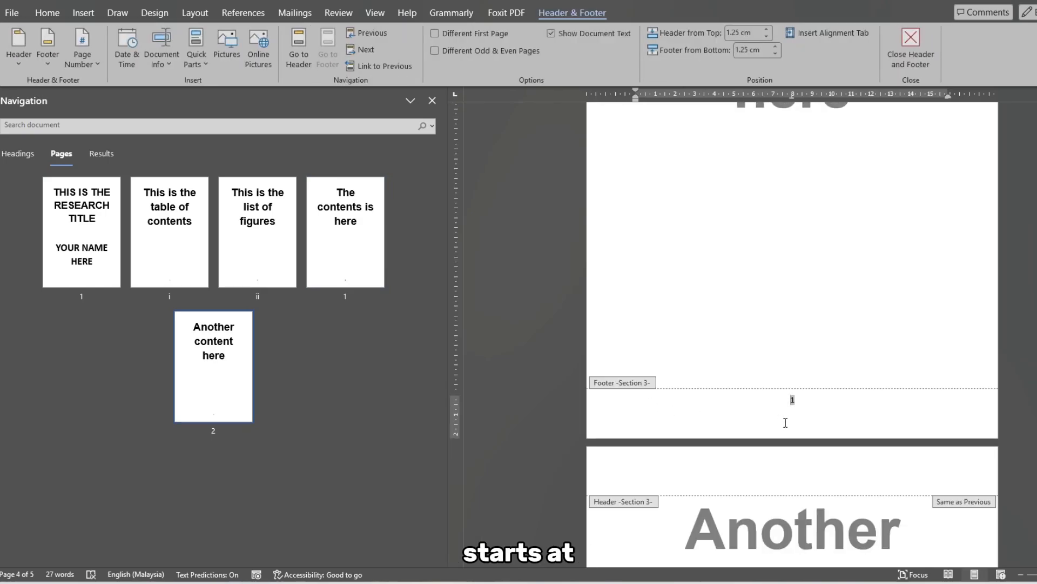
{"action": "scroll", "coordinate": [803, 412], "scroll_direction": "down", "scroll_amount": 5}
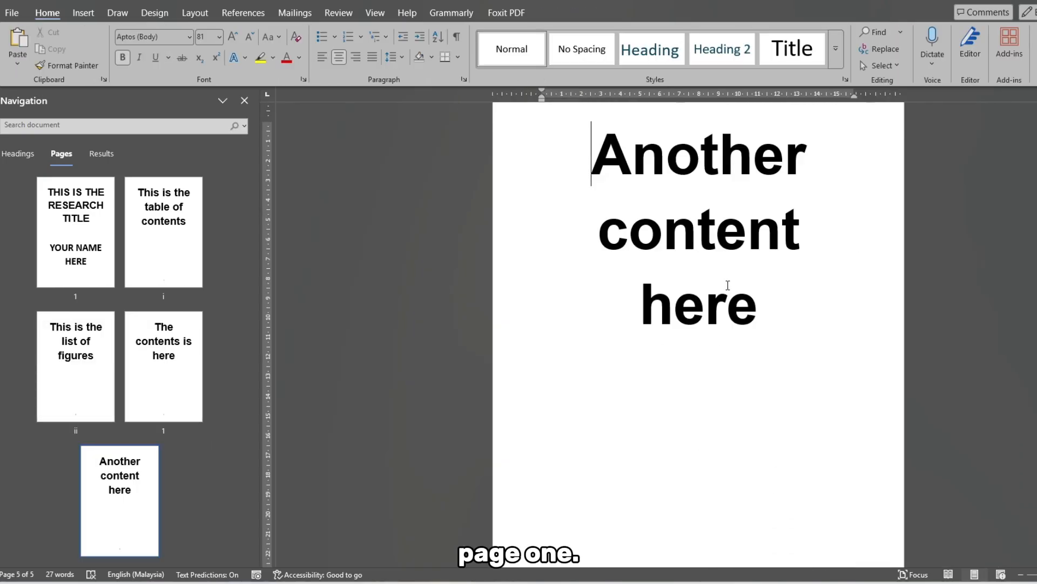